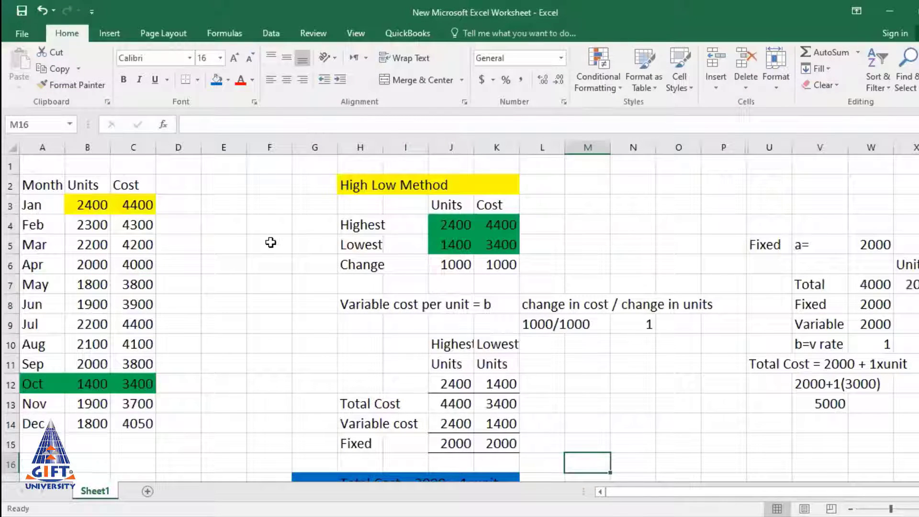
- Delete the trendline Cost chart and the remaining Cost chart below the calculations
scroll(396, 218, down, 6)
click(628, 272)
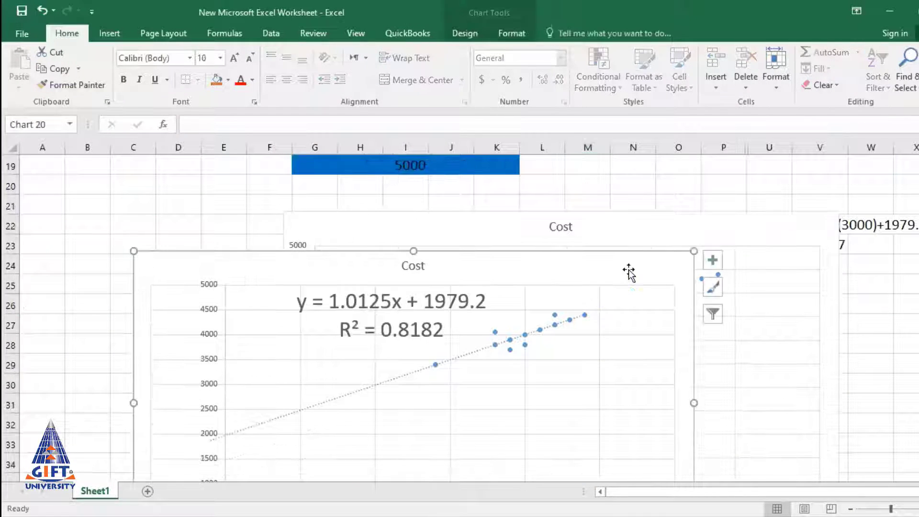
key(Delete)
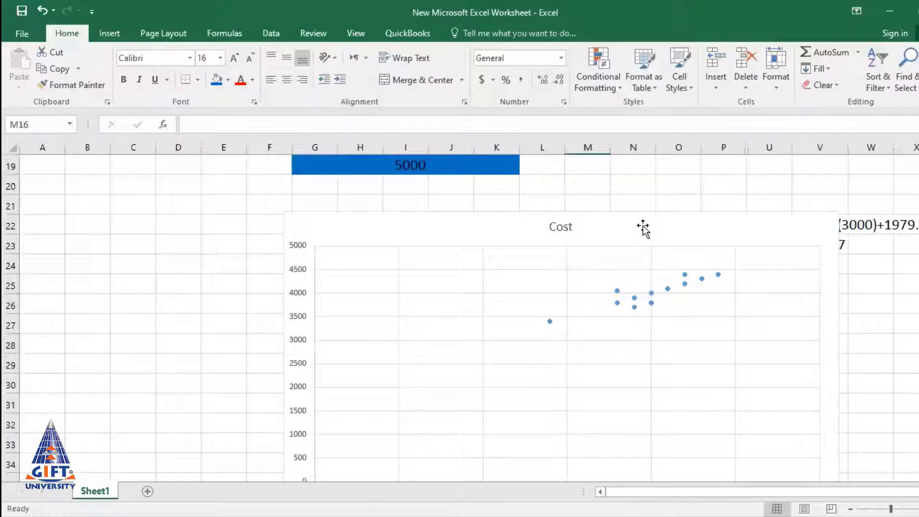
click(642, 230)
key(Delete)
- Return to the top of the sheet and select the Month, Units and Cost data
scroll(618, 256, up, 4)
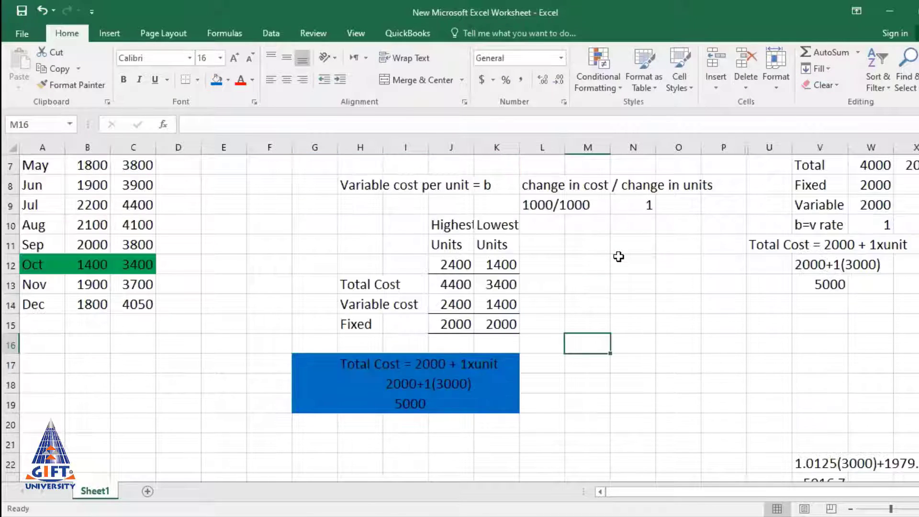
scroll(618, 256, up, 2)
drag(41, 187, 152, 423)
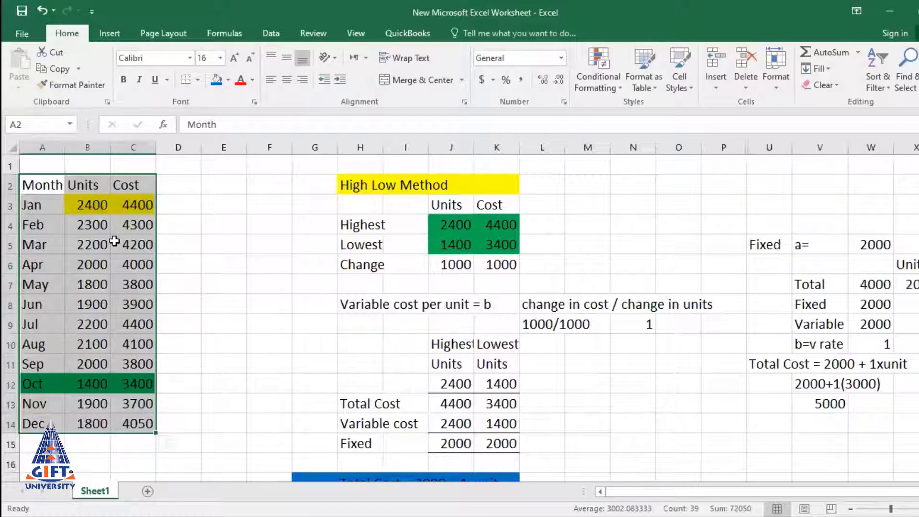
- Select the Units and Cost columns B2:C14 and bring up the Insert ribbon
click(84, 184)
drag(89, 296, 91, 423)
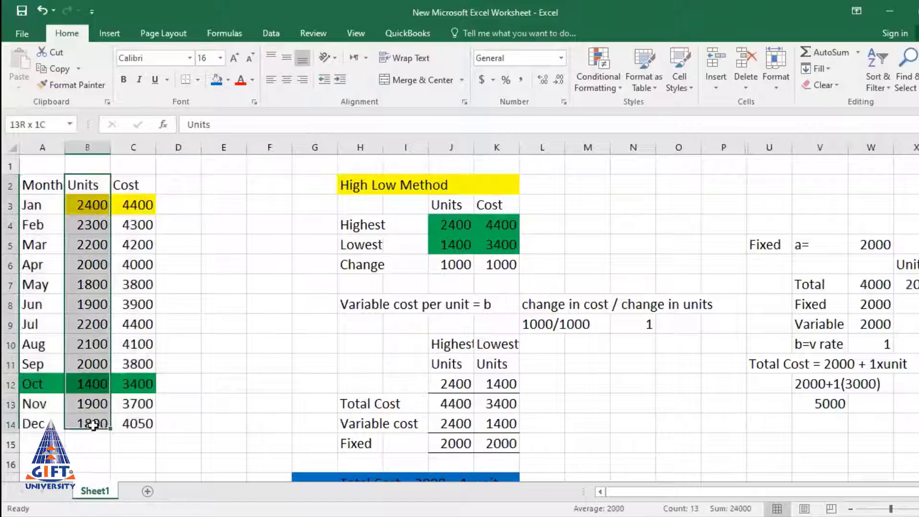
drag(137, 185, 136, 424)
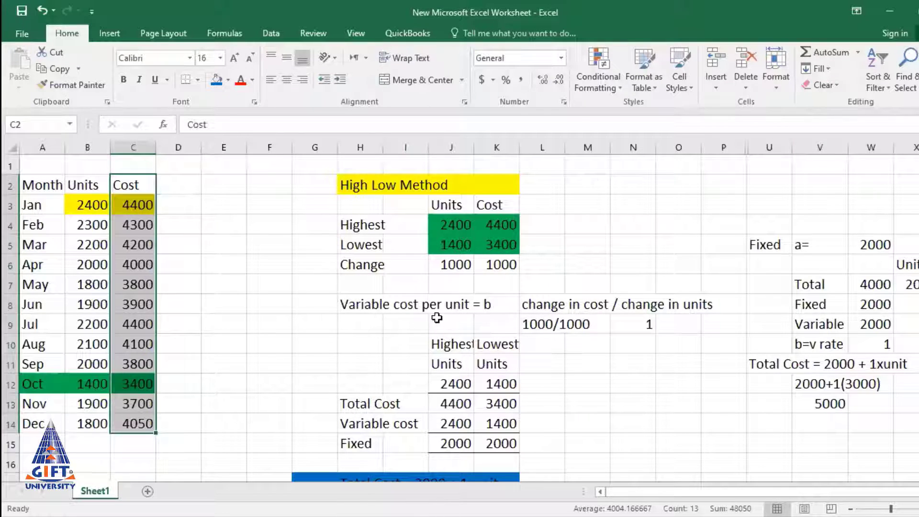
drag(79, 183, 145, 424)
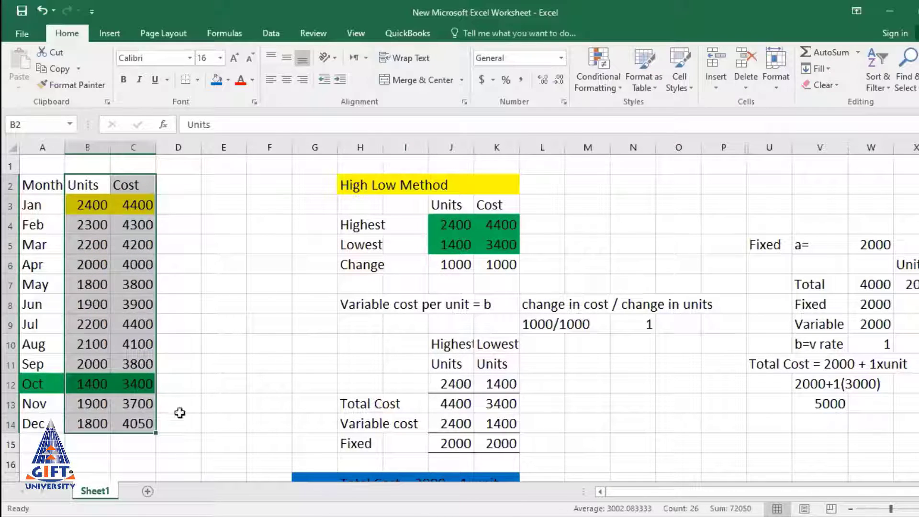
drag(88, 189, 143, 424)
click(109, 34)
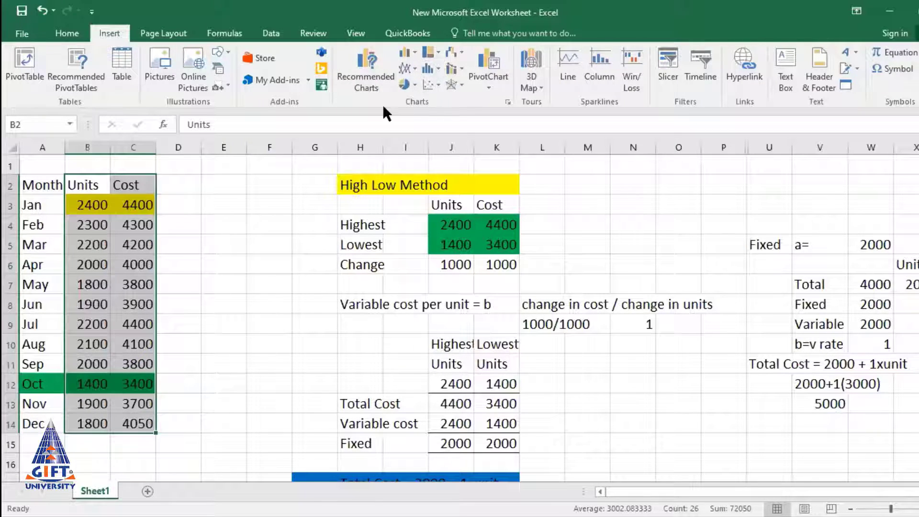
- Insert a plain Scatter chart plotting Cost against Units
click(437, 83)
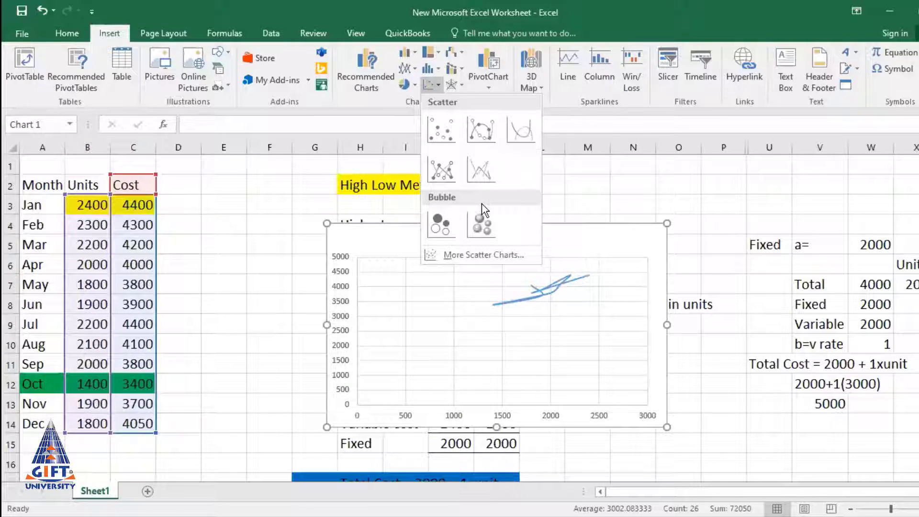
click(440, 125)
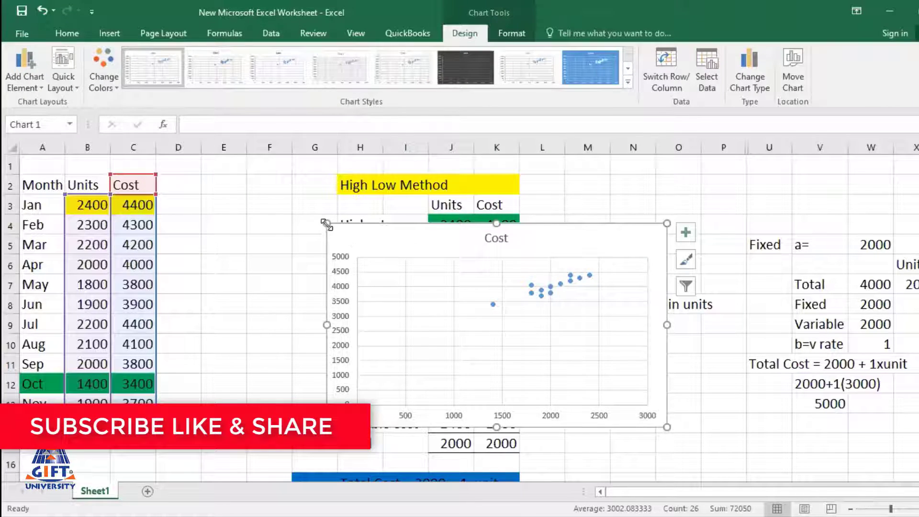
- Stretch the Cost chart beside the data table, with its bottom edge above the blue summary box
drag(323, 223, 202, 172)
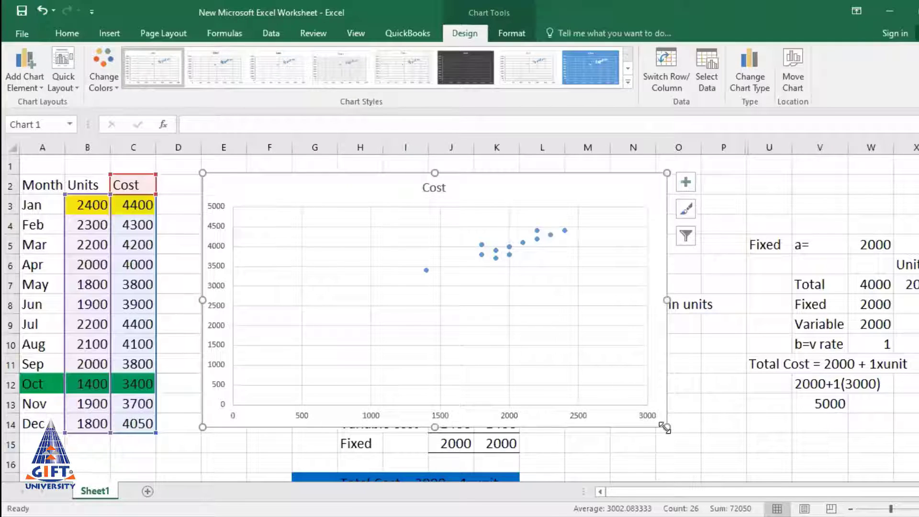
drag(664, 428, 862, 471)
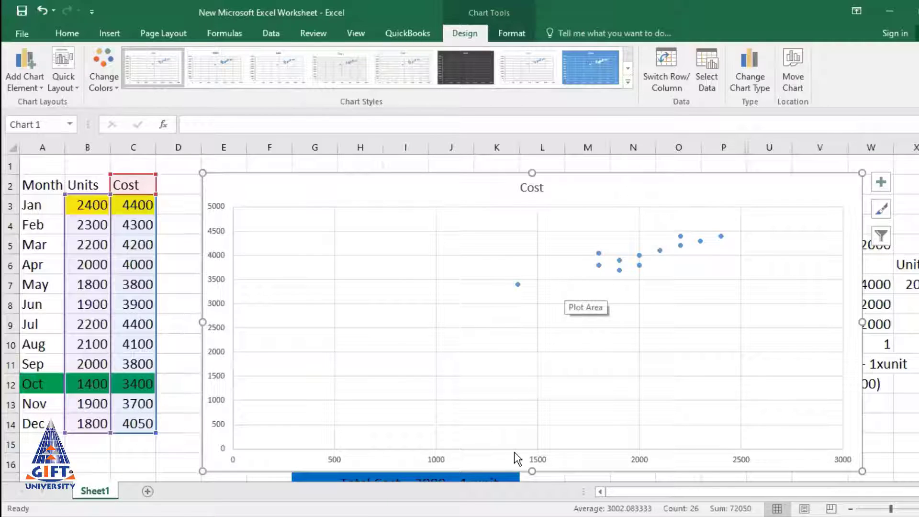
scroll(531, 476, down, 1)
scroll(522, 363, down, 3)
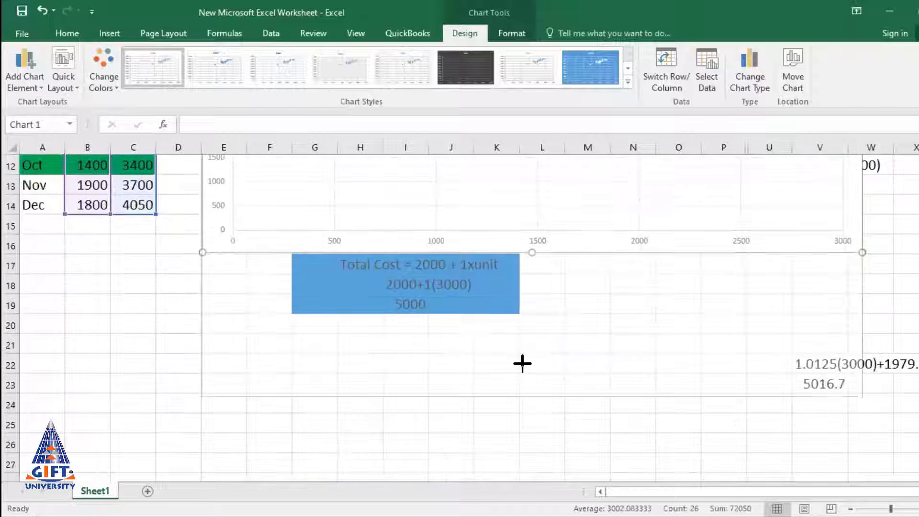
drag(522, 363, 531, 293)
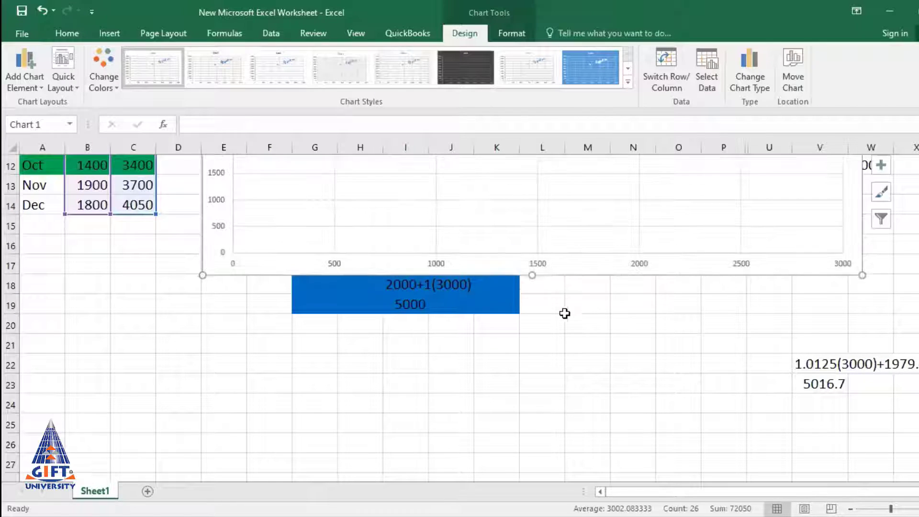
scroll(564, 313, up, 2)
scroll(568, 321, up, 1)
scroll(568, 323, down, 1)
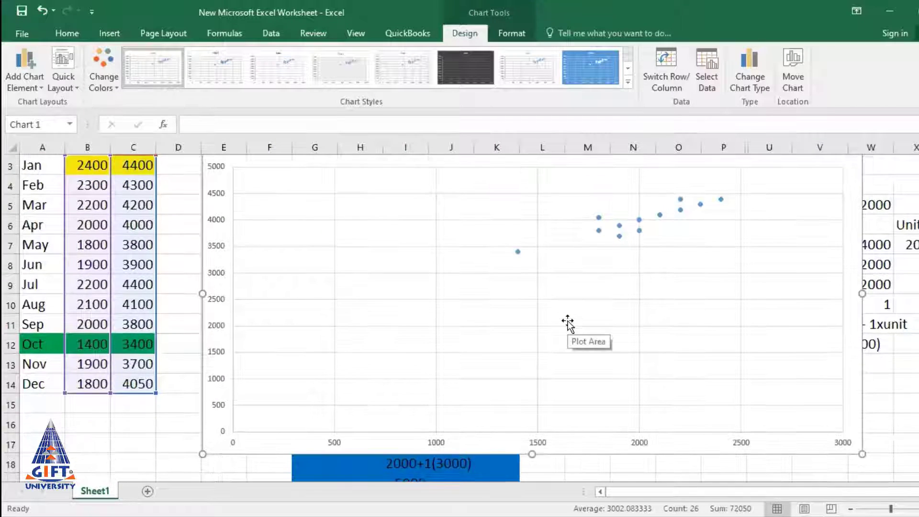
scroll(567, 323, up, 1)
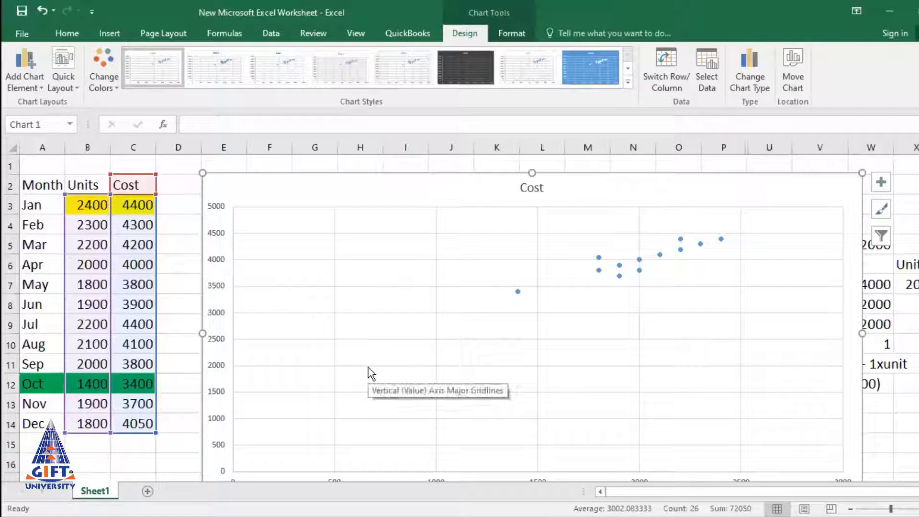
- With the Cost chart selected, pick the Line shape from the Insert Shapes gallery
click(365, 260)
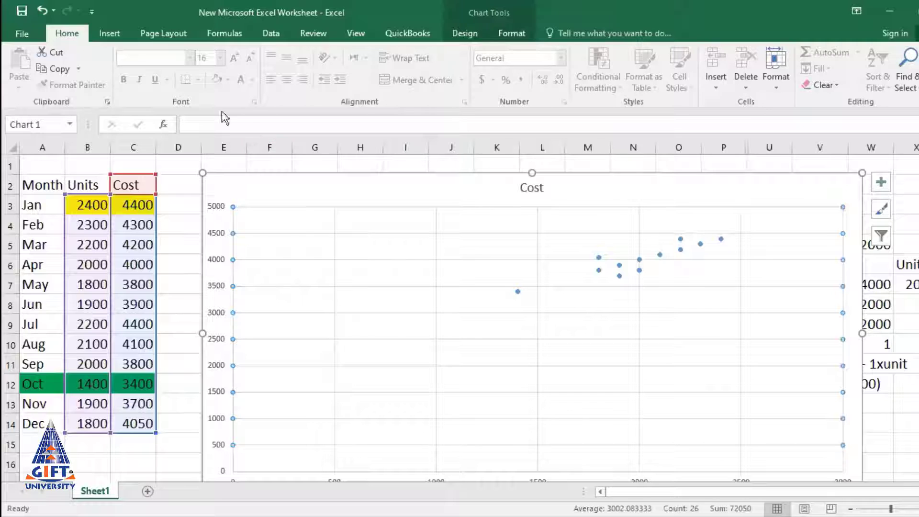
click(110, 34)
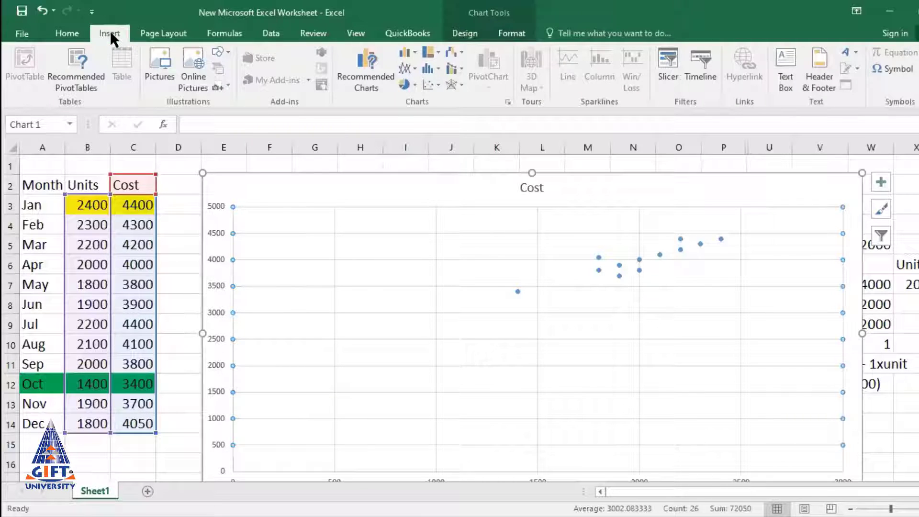
click(225, 50)
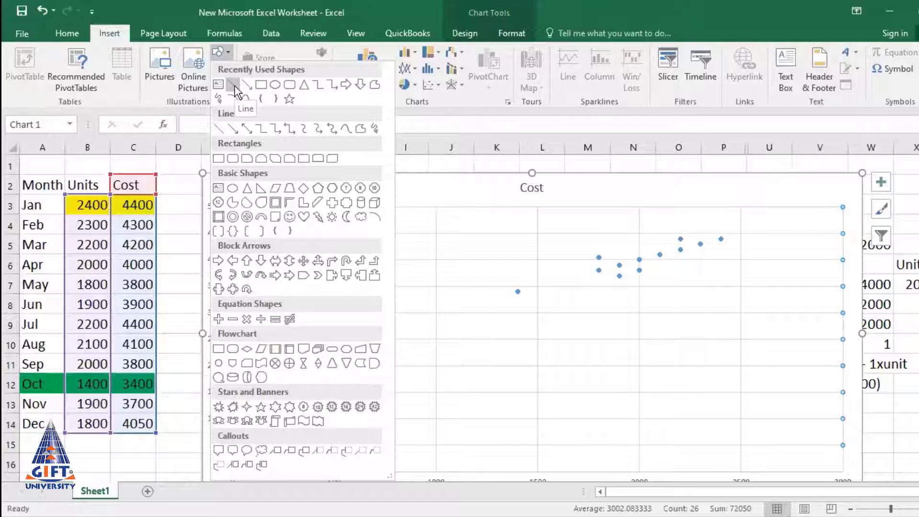
click(234, 90)
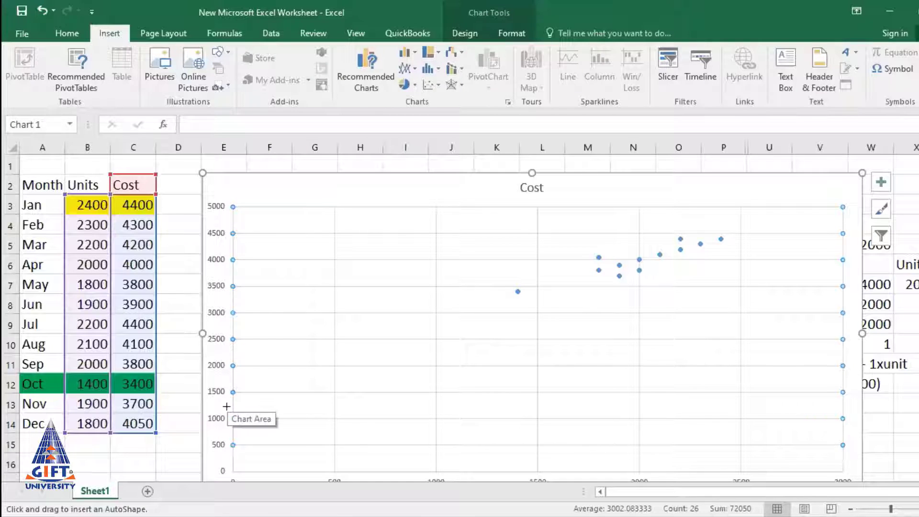
- Draw a straight line across the Cost chart through the scatter points
drag(222, 402, 792, 197)
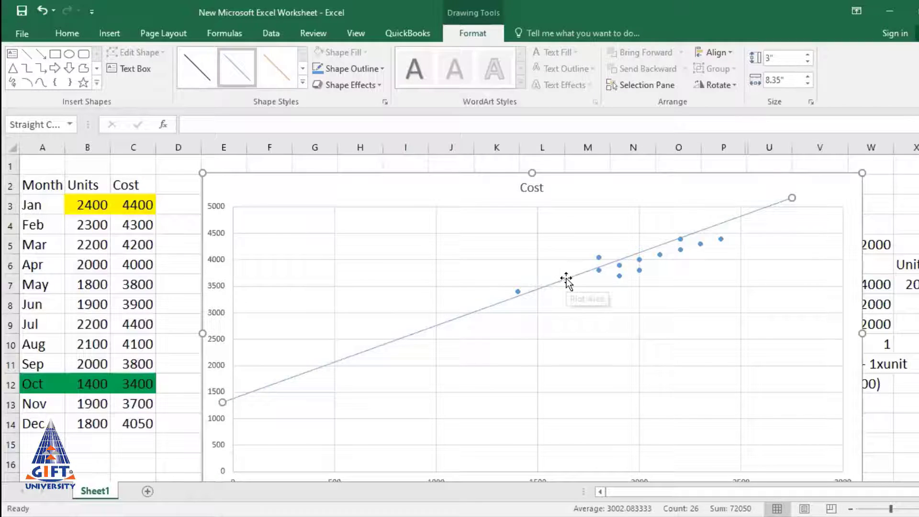
drag(565, 279, 570, 286)
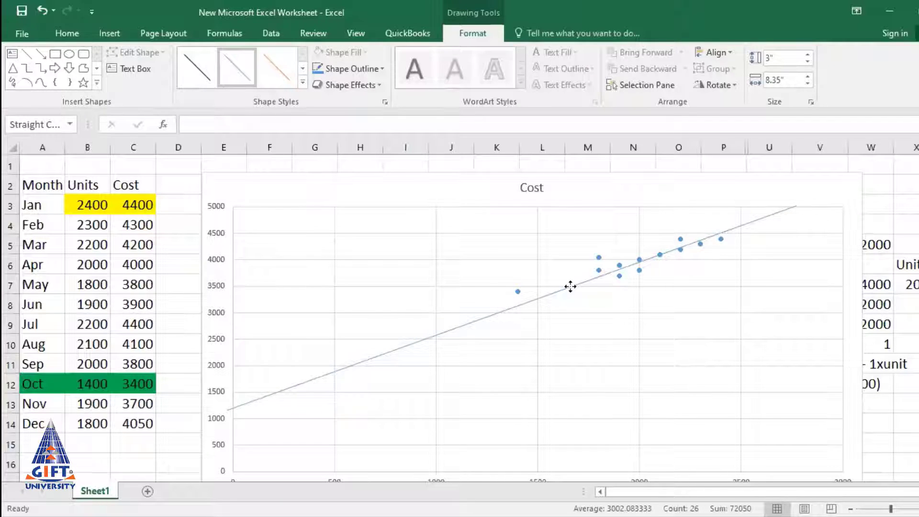
drag(570, 286, 570, 285)
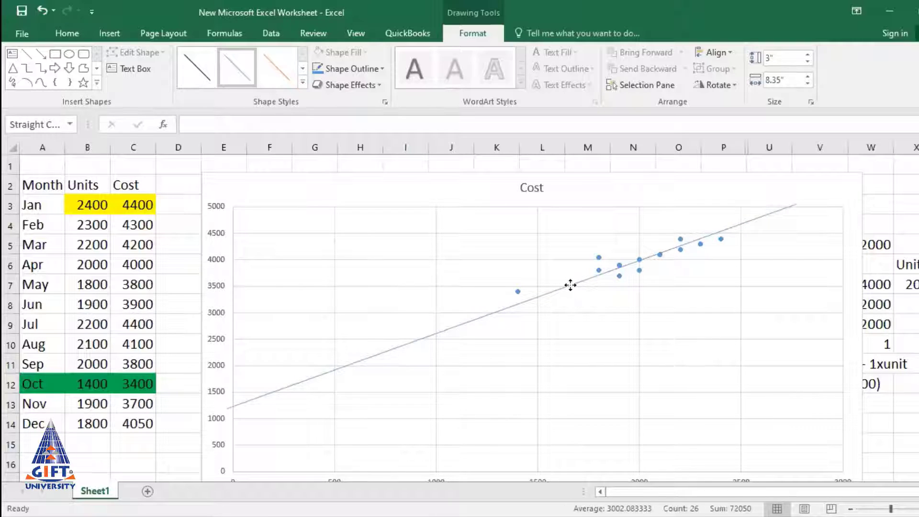
drag(570, 285, 570, 285)
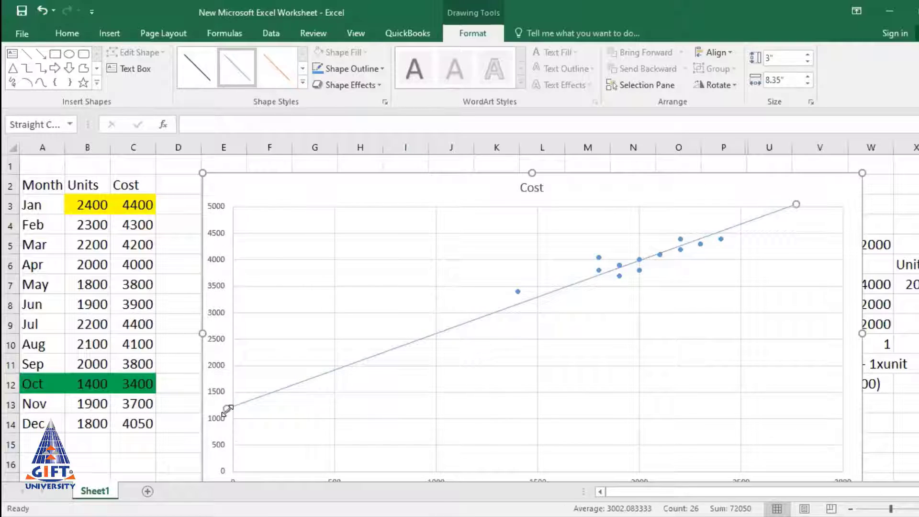
drag(226, 406, 232, 368)
drag(663, 246, 668, 251)
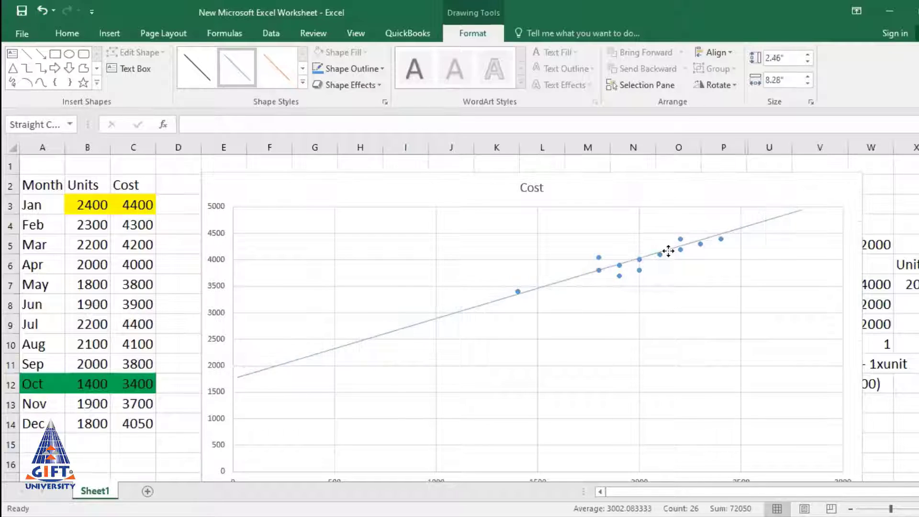
key(Down)
key(Down)
key(Down)
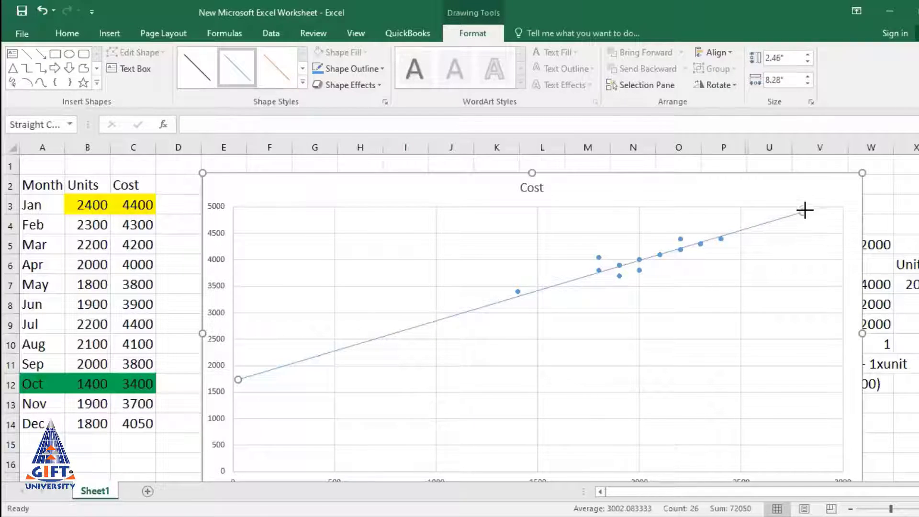
- Fine-tune the line's ends so it follows the points and meets the cost axis at 2000
drag(812, 227, 798, 217)
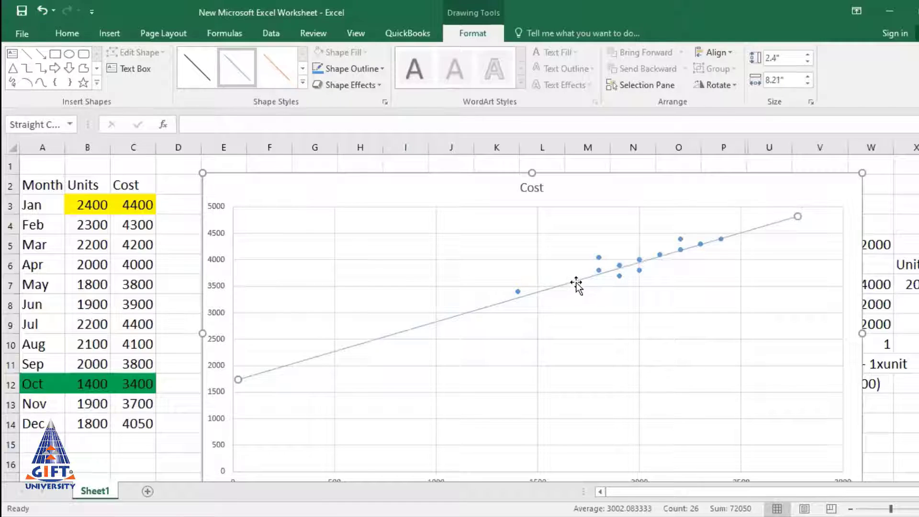
drag(576, 283, 560, 271)
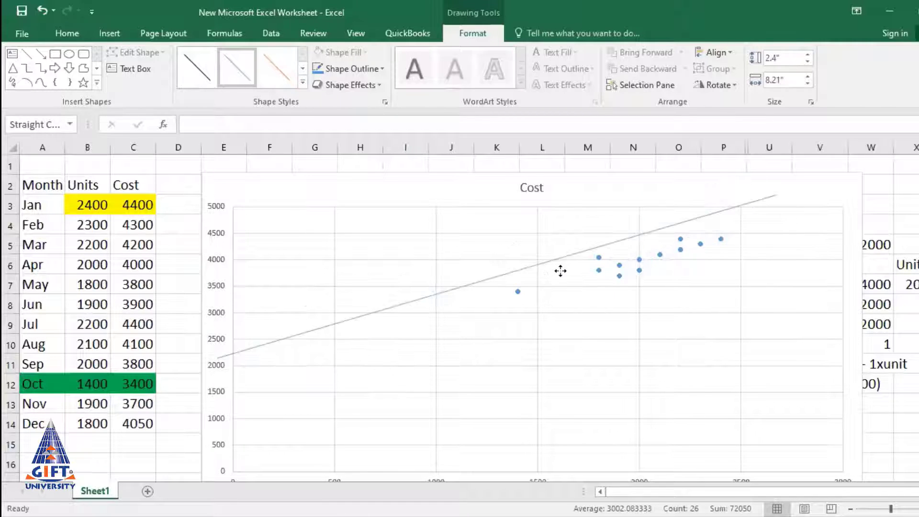
drag(560, 271, 568, 281)
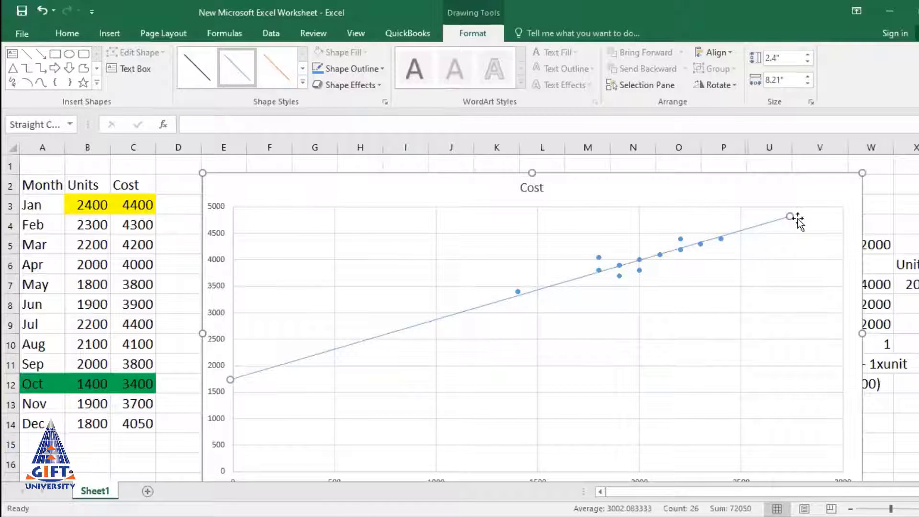
drag(790, 216, 790, 217)
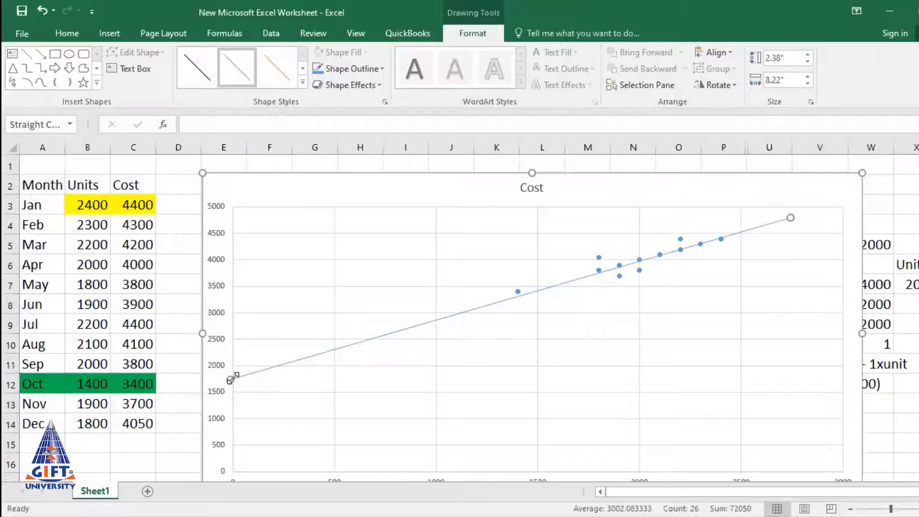
drag(230, 377, 224, 369)
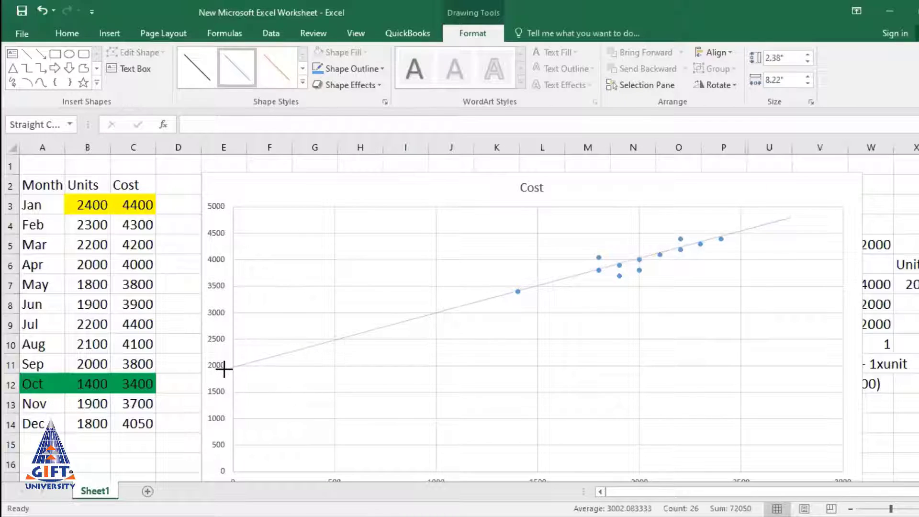
drag(224, 368, 218, 358)
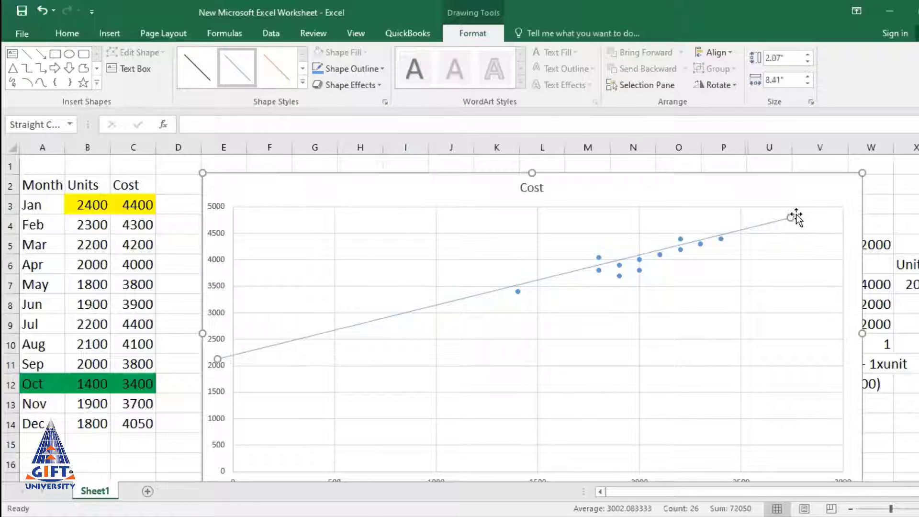
drag(791, 215, 795, 222)
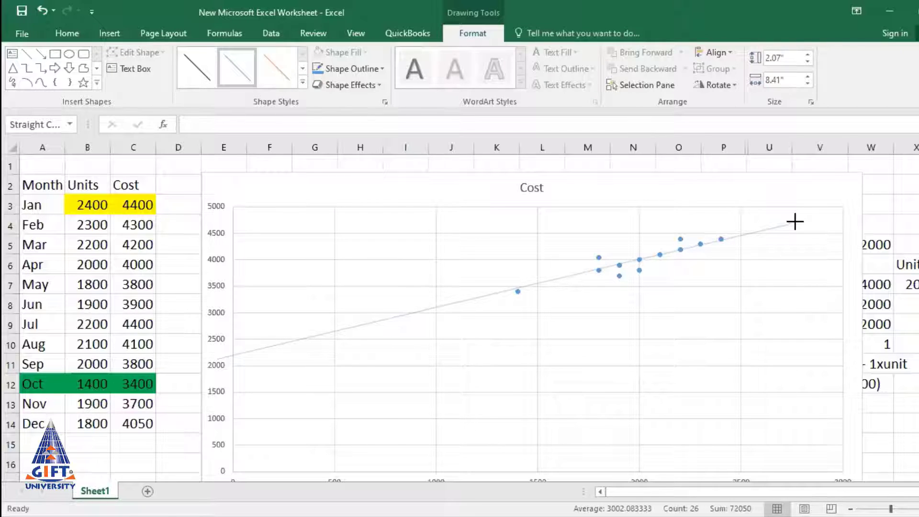
drag(795, 221, 794, 220)
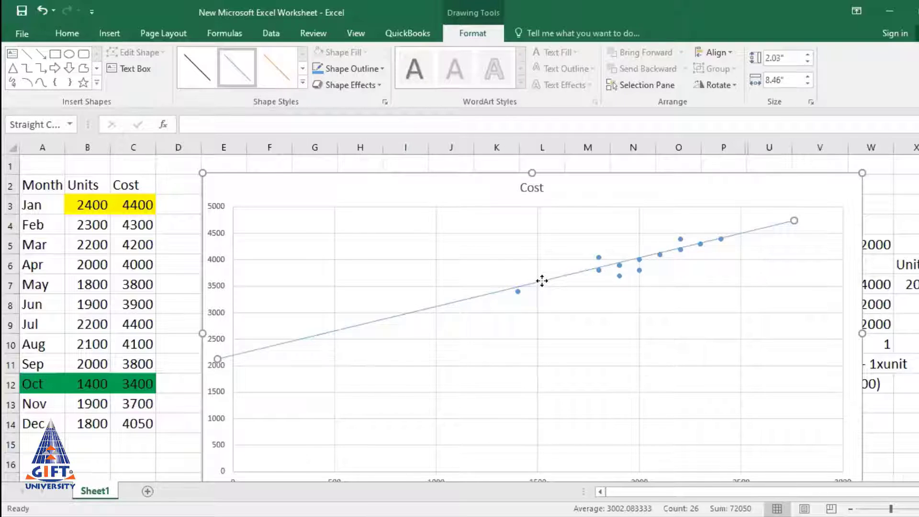
drag(542, 281, 545, 282)
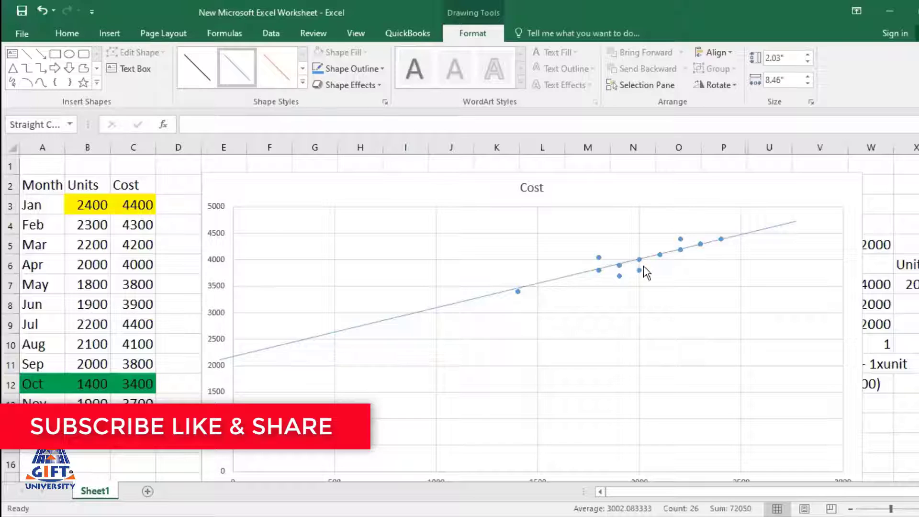
click(642, 262)
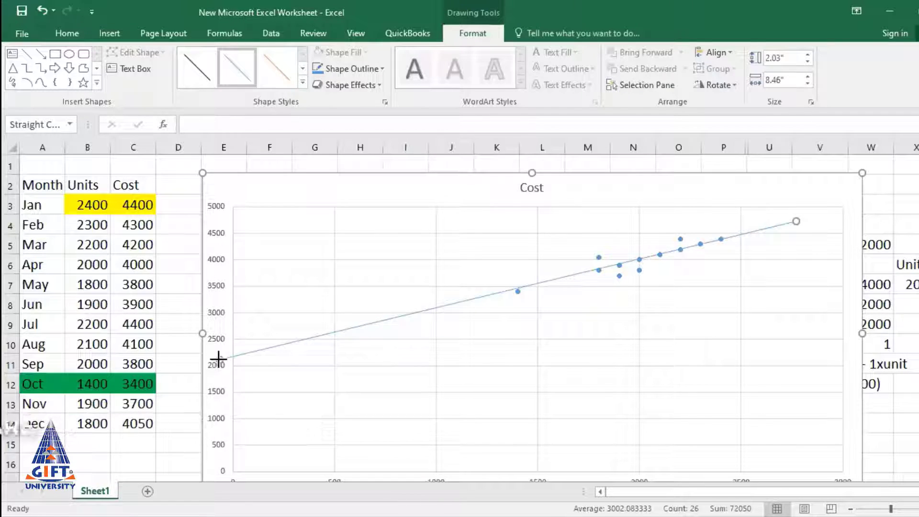
drag(221, 359, 224, 365)
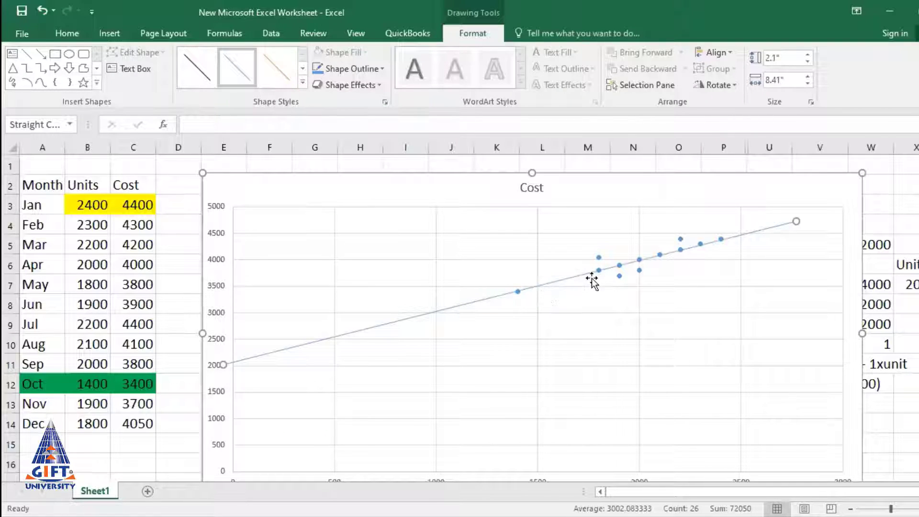
key(Escape)
- Narrow the Cost chart so columns U–W with the high-low working are visible
click(650, 261)
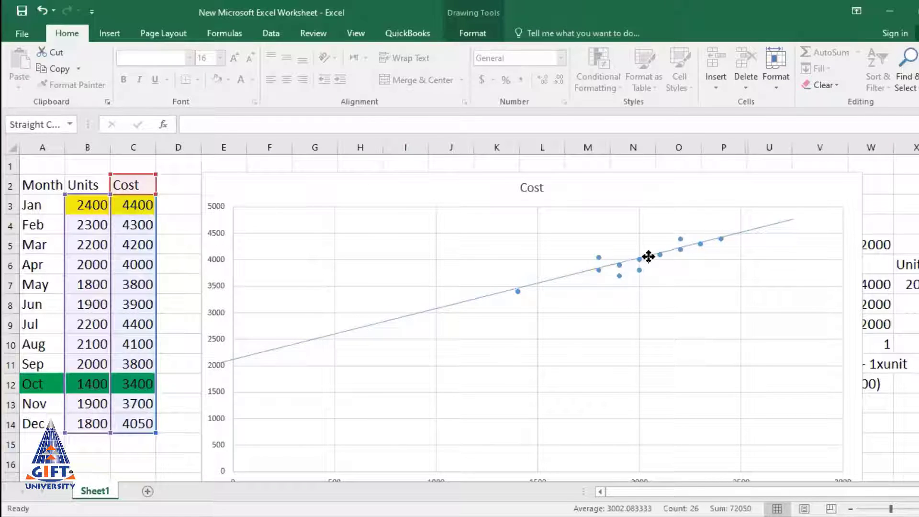
click(649, 259)
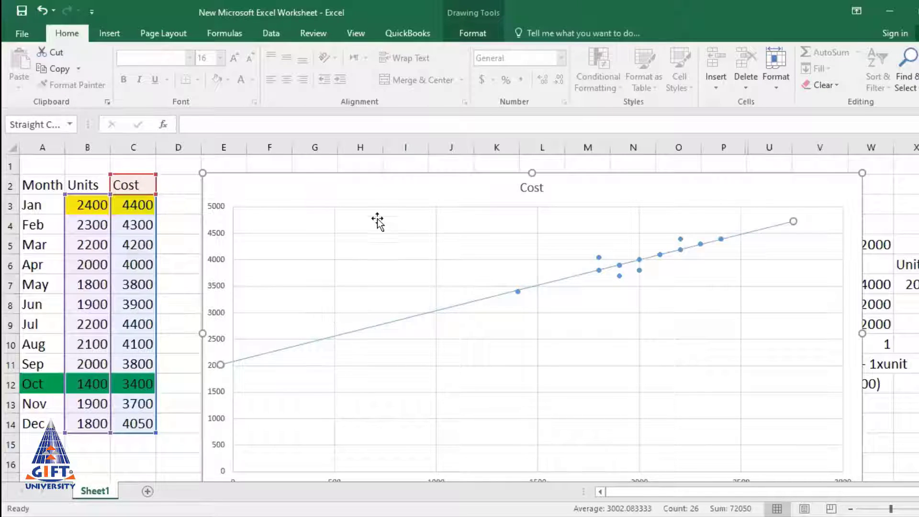
click(380, 197)
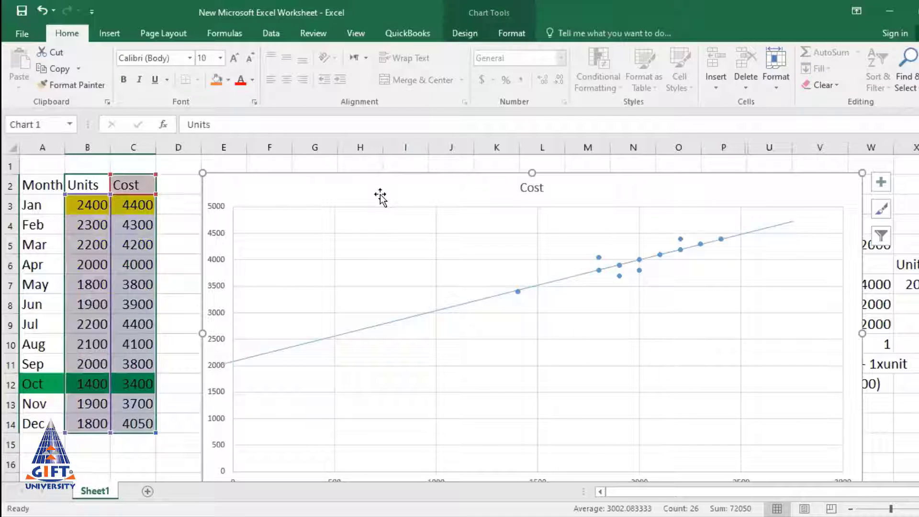
drag(862, 333, 741, 333)
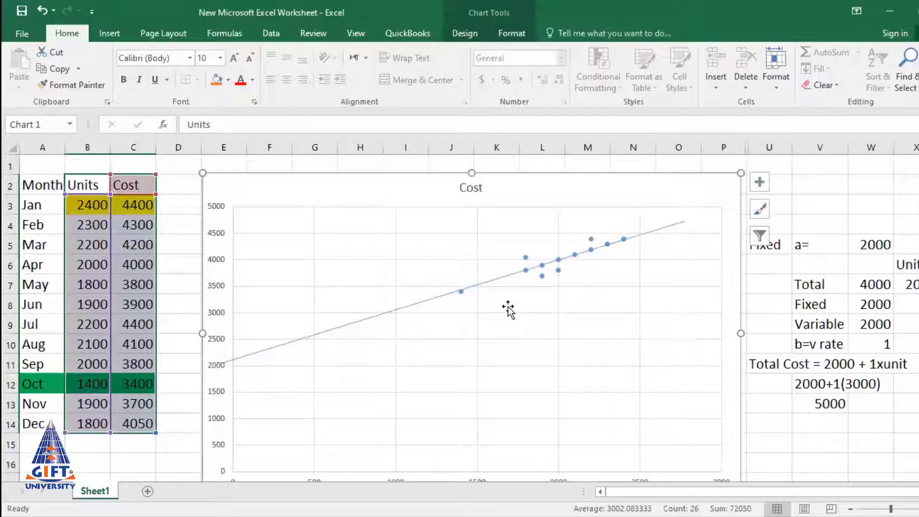
drag(739, 334, 722, 350)
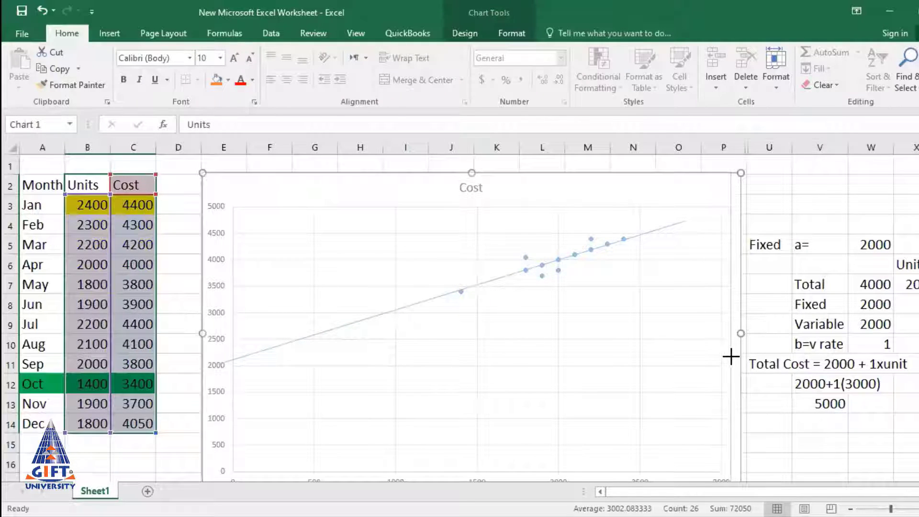
drag(722, 351, 737, 351)
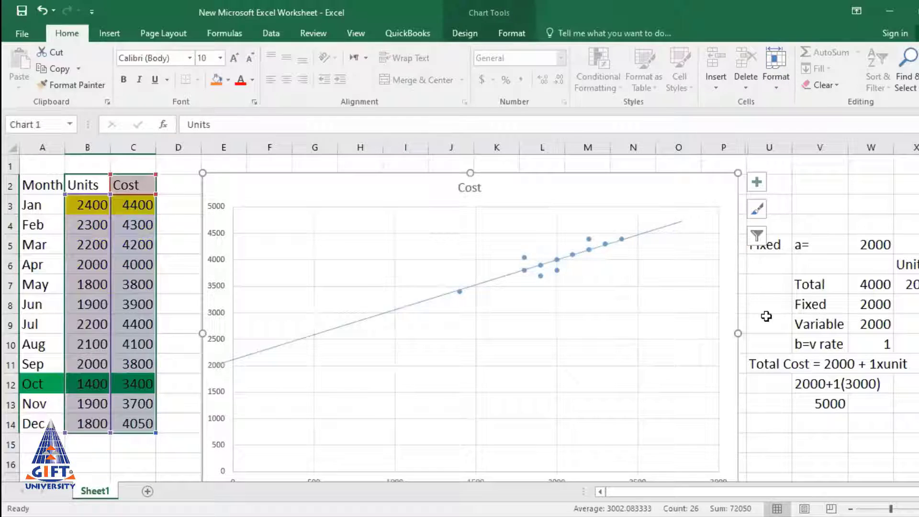
- Enter 2125 as the fixed cost a= value in W5
click(803, 241)
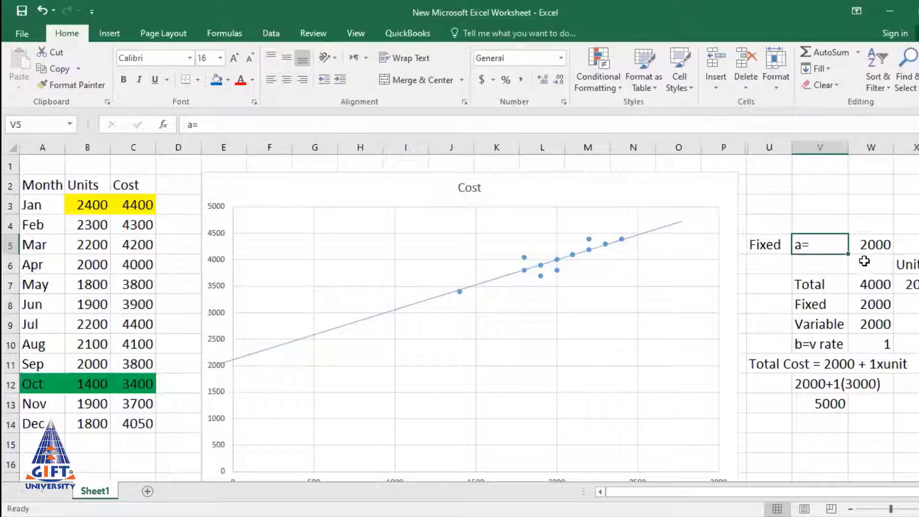
click(874, 246)
text(21)
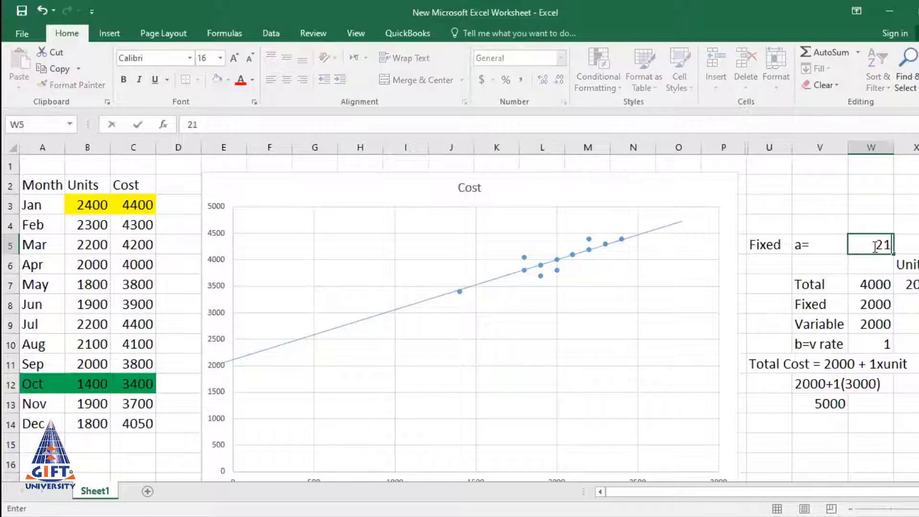
text(25)
key(Return)
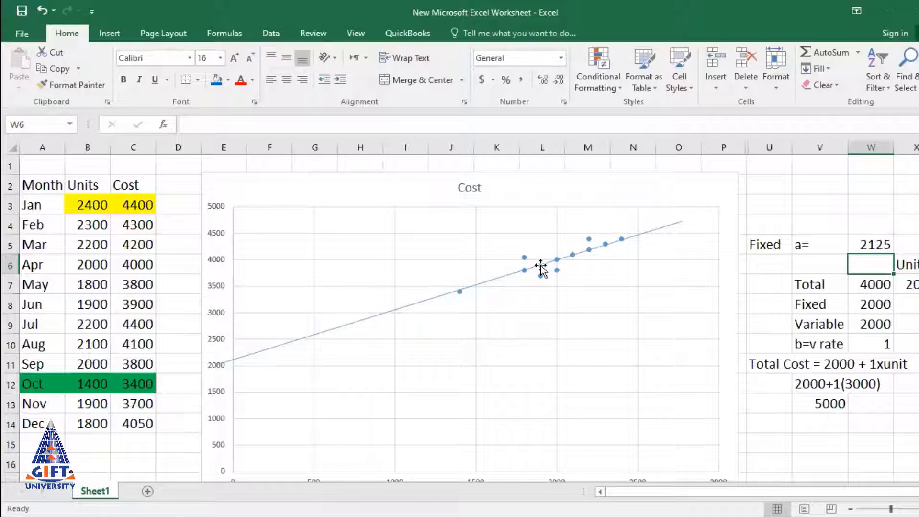
mouse_move(541, 266)
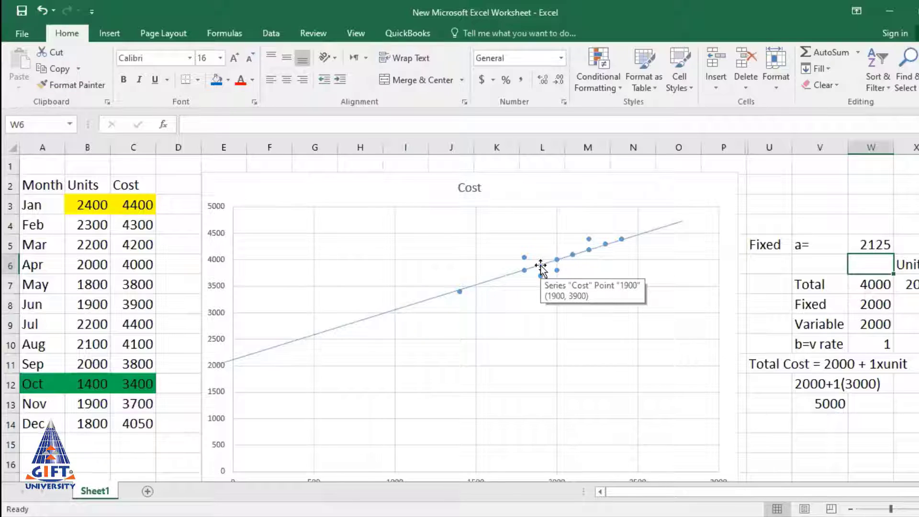
- Enter 1 as the units in X7 and change the total cost in W7 to 3900
click(915, 285)
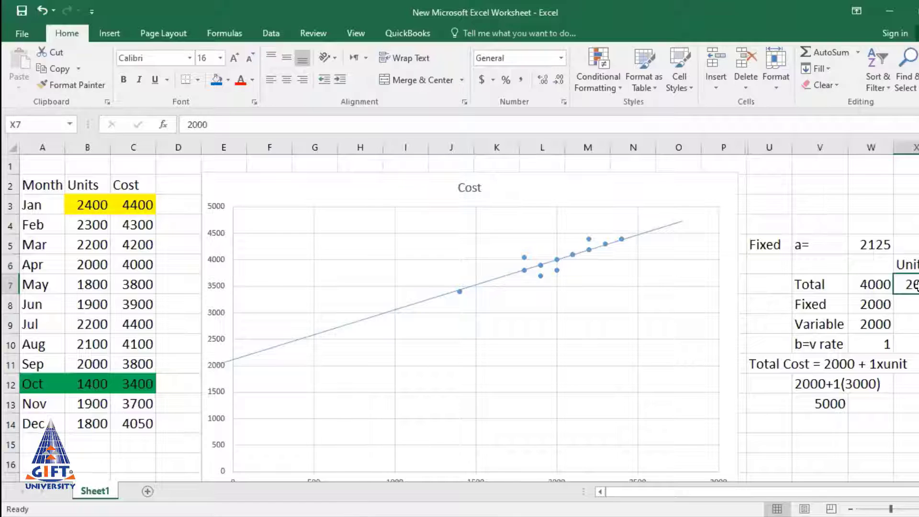
text(19)
key(Return)
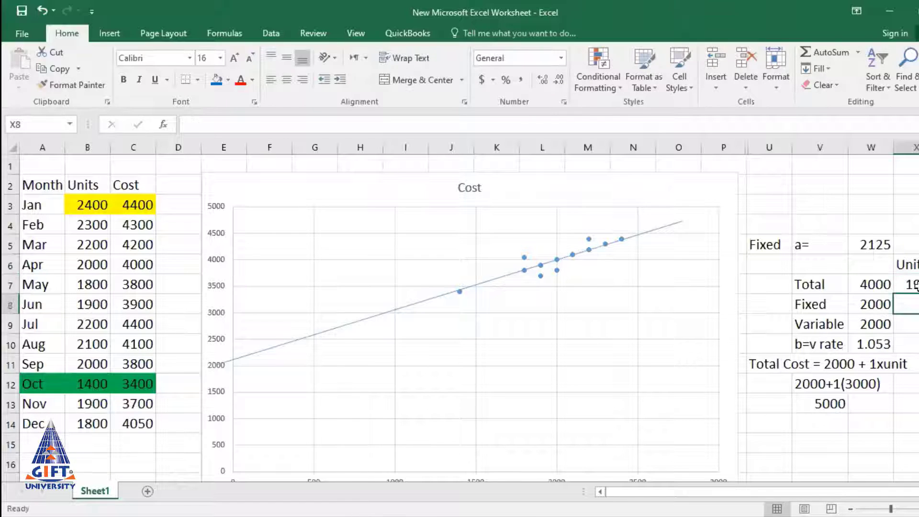
click(866, 284)
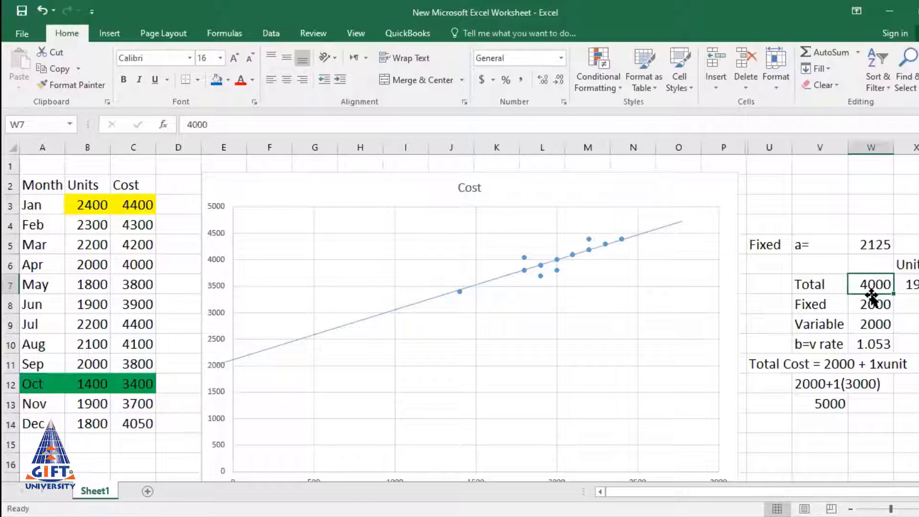
text(3)
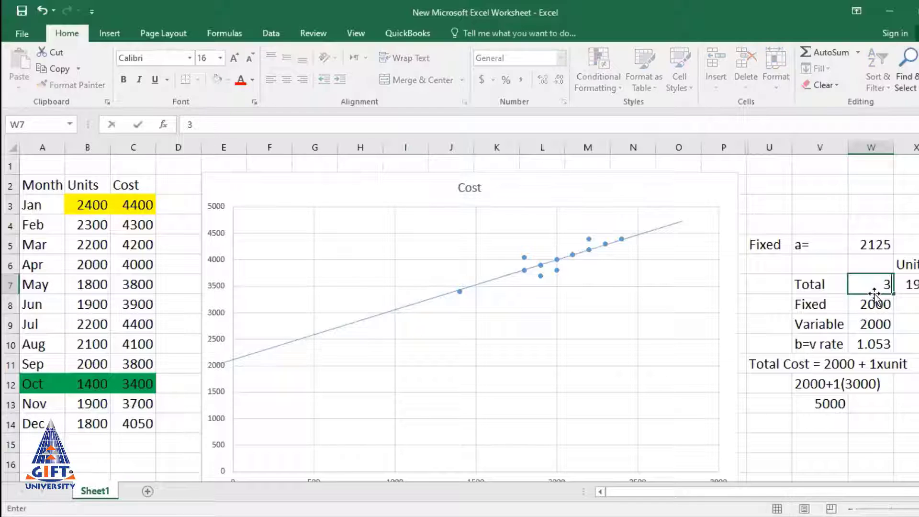
text(900)
key(Return)
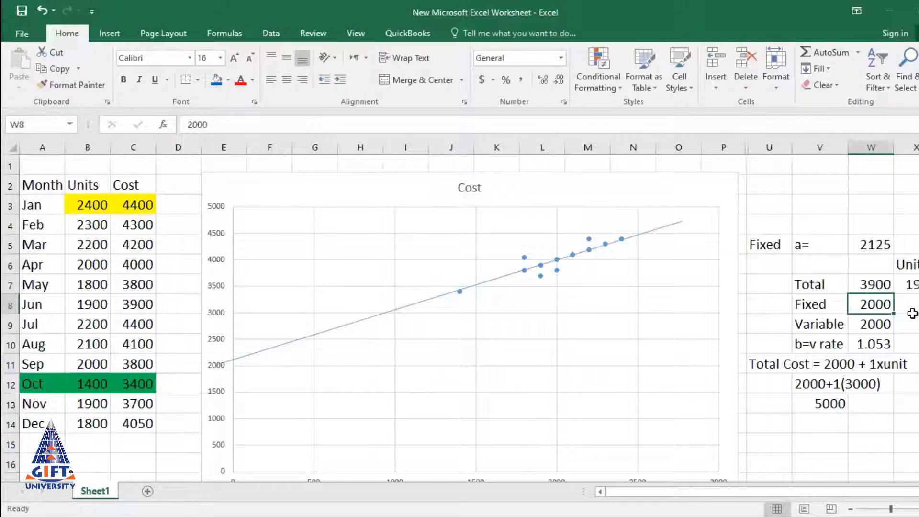
- Set the fixed cost in W8 to 2125
click(914, 304)
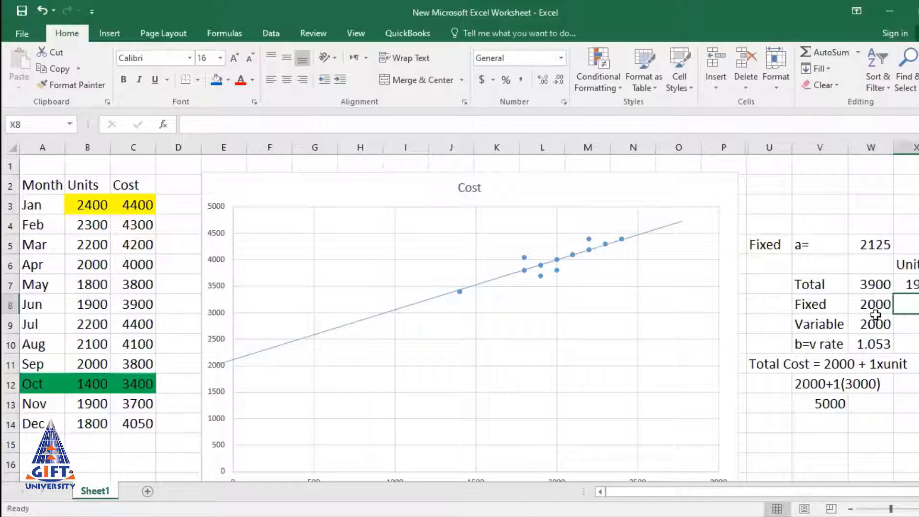
click(868, 243)
click(869, 303)
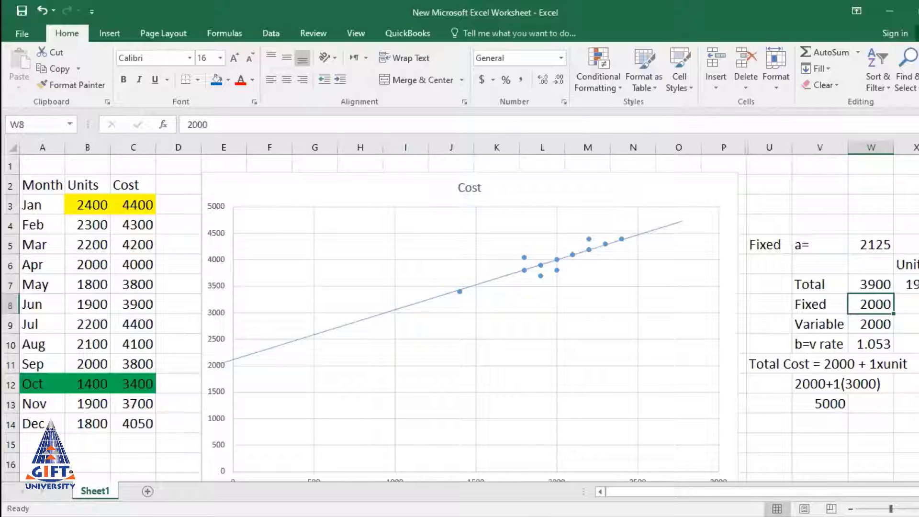
text(2125)
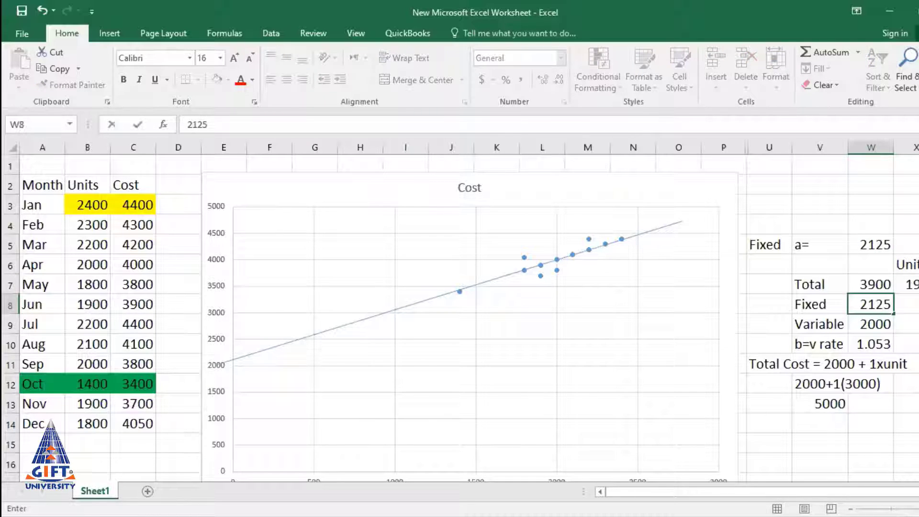
key(Return)
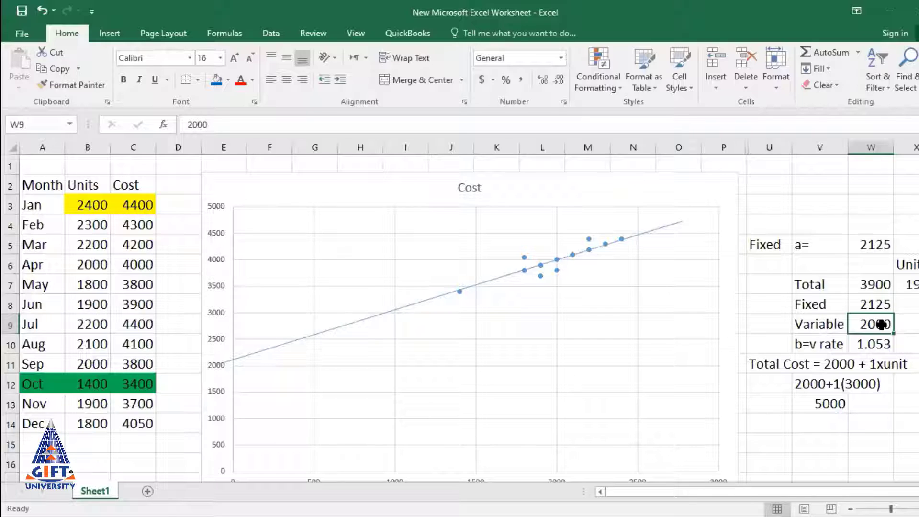
- Calculate the variable cost in W9 as =W7-W8, giving 1775
click(873, 284)
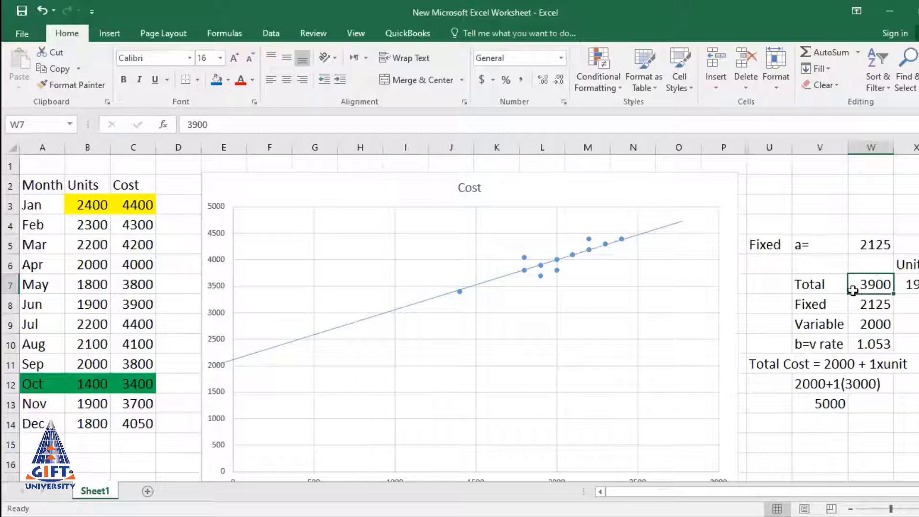
click(806, 305)
click(878, 305)
click(870, 247)
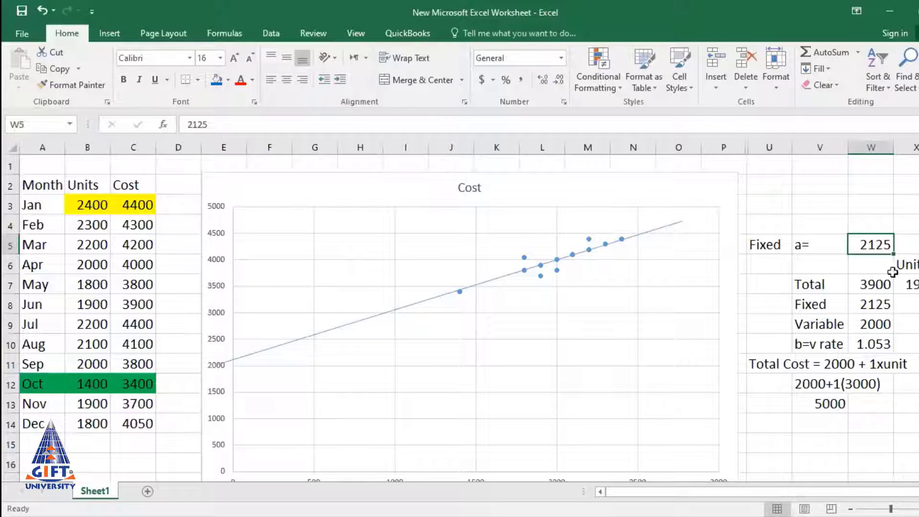
click(873, 323)
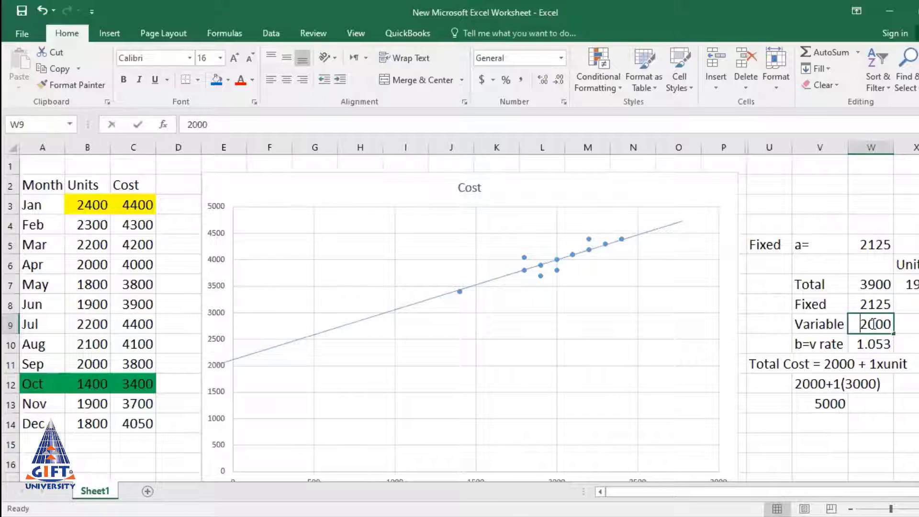
key(BackSpace)
text(=)
click(869, 284)
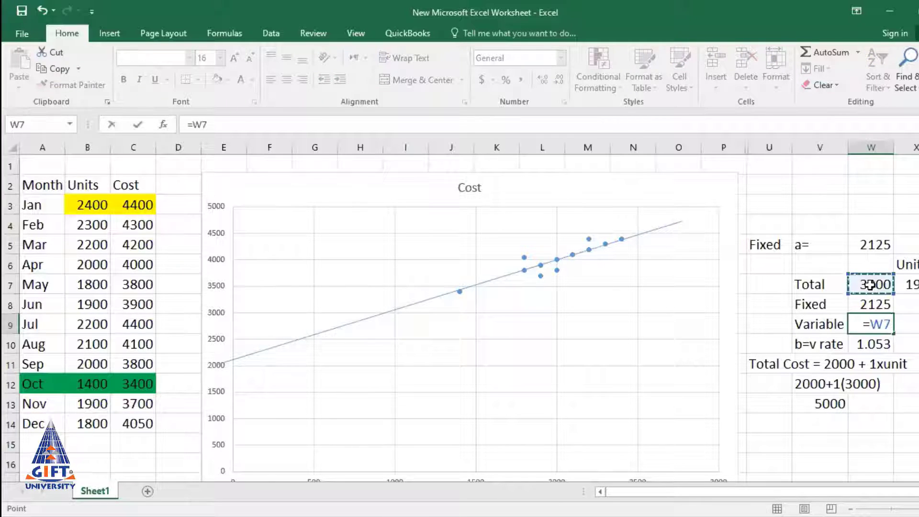
text(-)
click(872, 305)
key(Return)
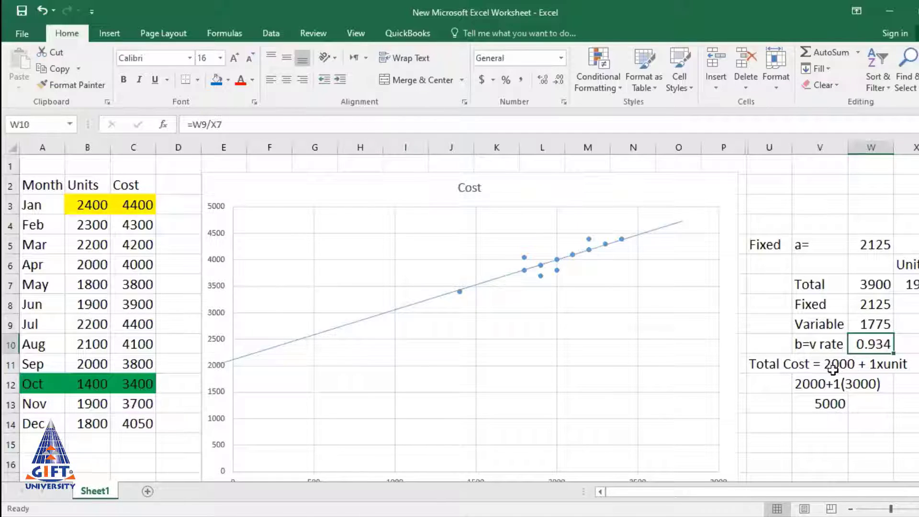
- In U11, replace 2000 with 2125 and 1 with 0.934, and add 'No of' before unit
click(774, 358)
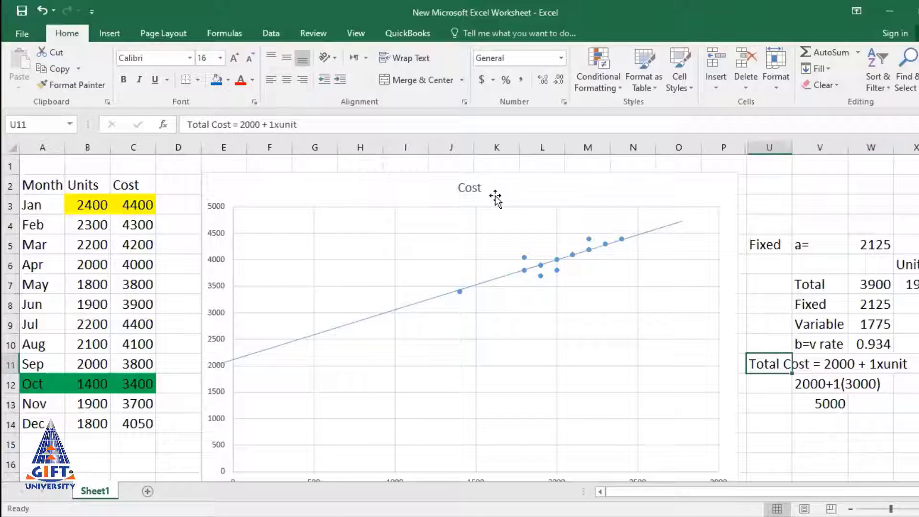
click(259, 125)
key(BackSpace)
key(BackSpace)
key(BackSpace)
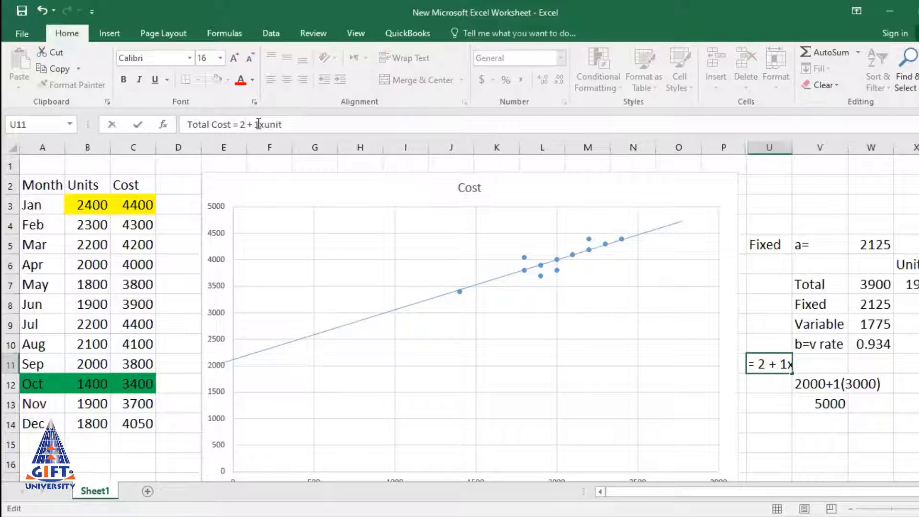
text(125)
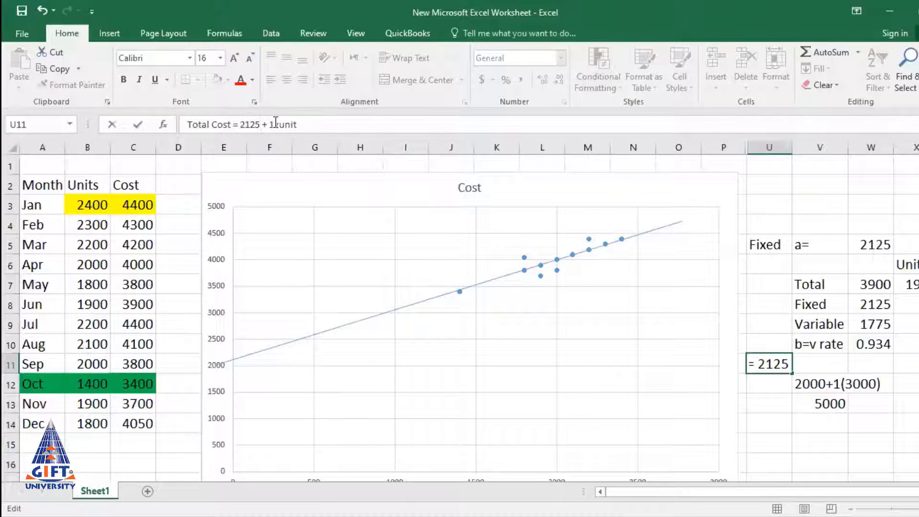
click(275, 124)
key(BackSpace)
text(x)
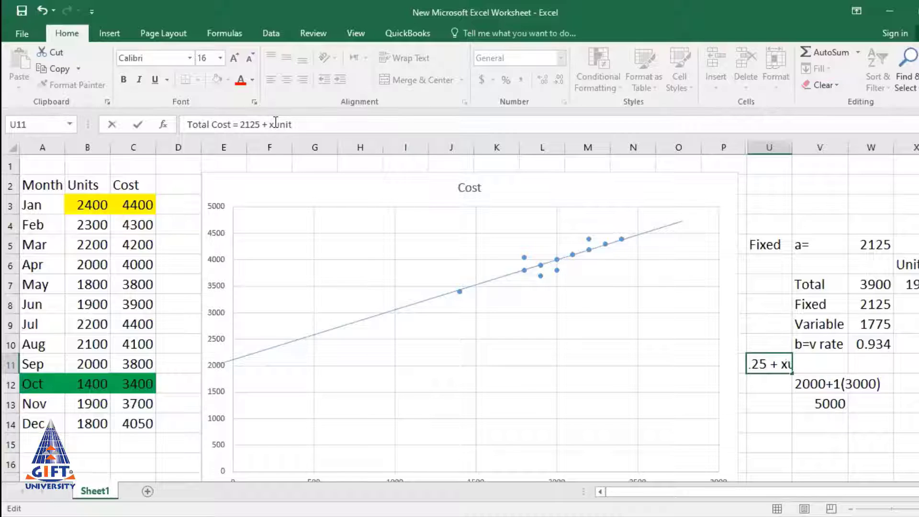
text(0.)
text(934)
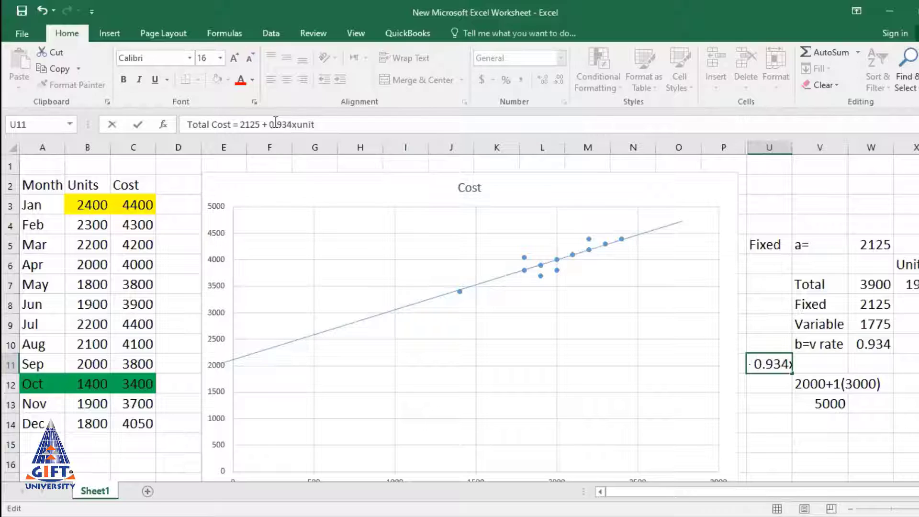
key(Right)
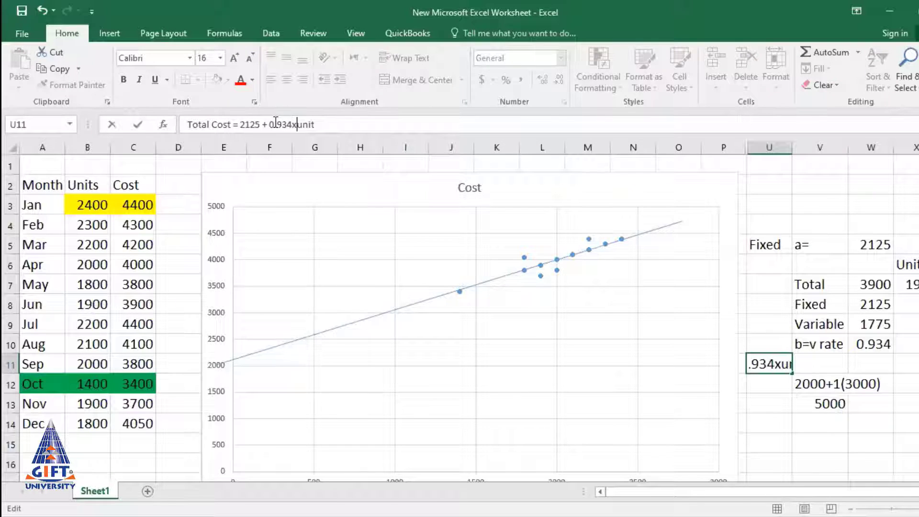
text(No )
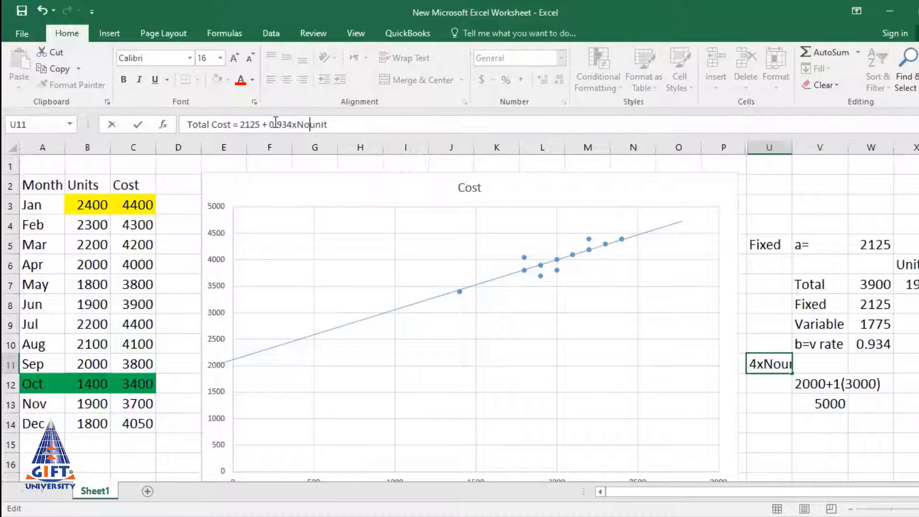
text(of)
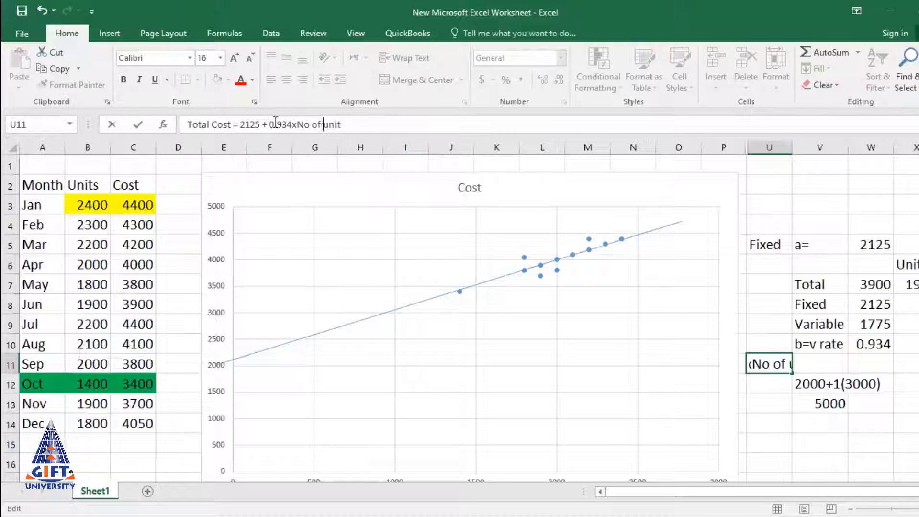
key(Right)
key(Right)
key(Right)
key(Right)
key(Return)
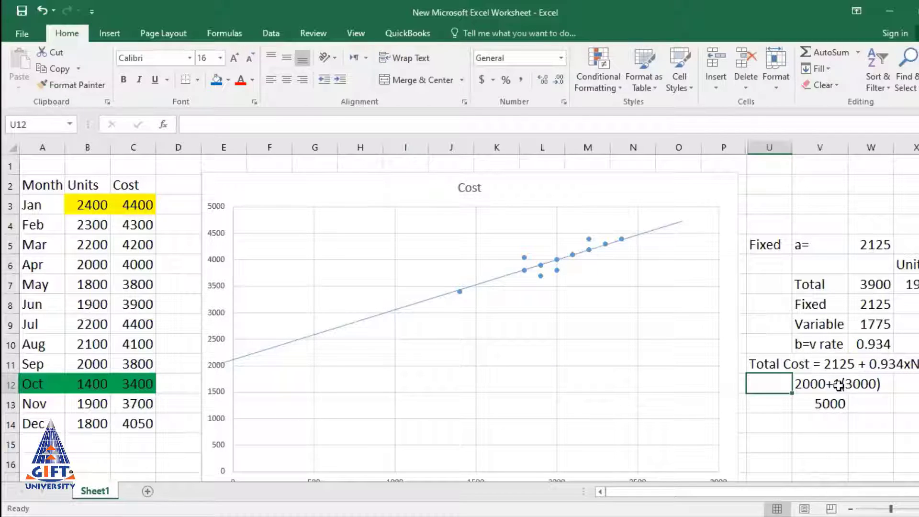
- Edit the worked example in V12 from 2000+1(3000) to 2125+.934(3000)
click(818, 383)
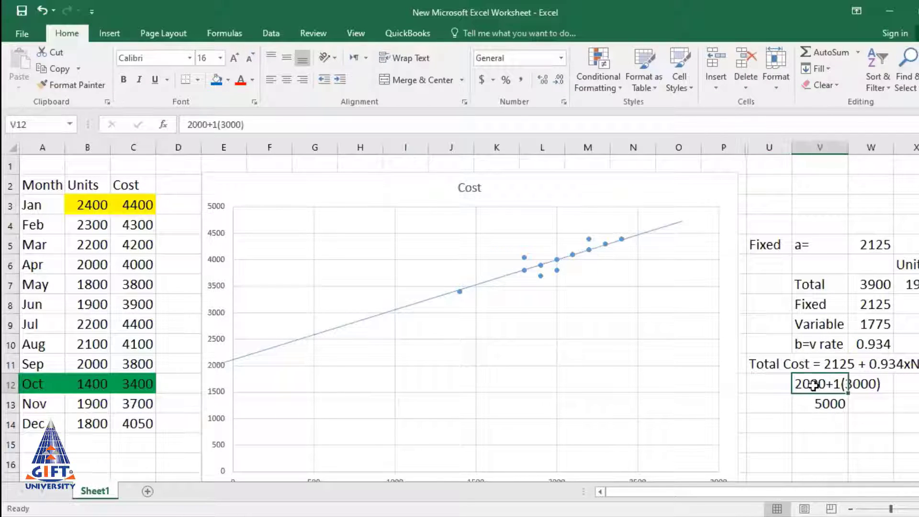
click(208, 124)
key(BackSpace)
key(BackSpace)
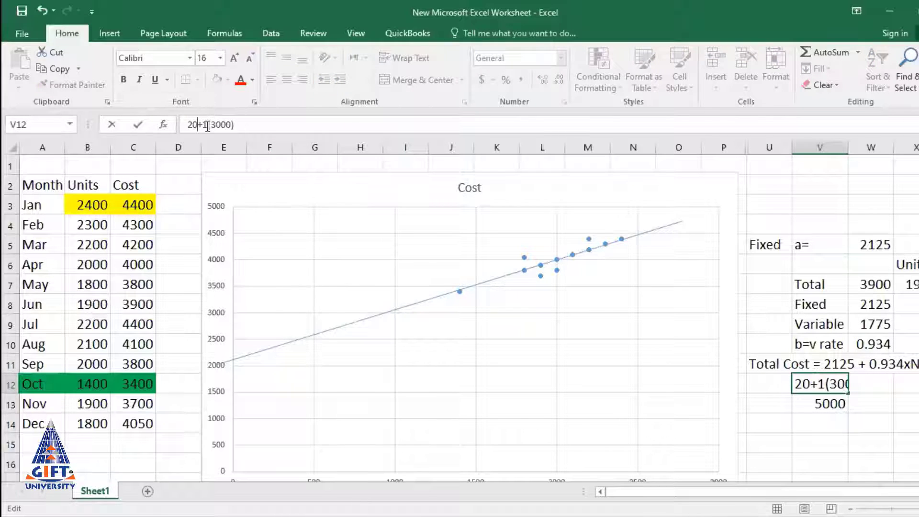
key(BackSpace)
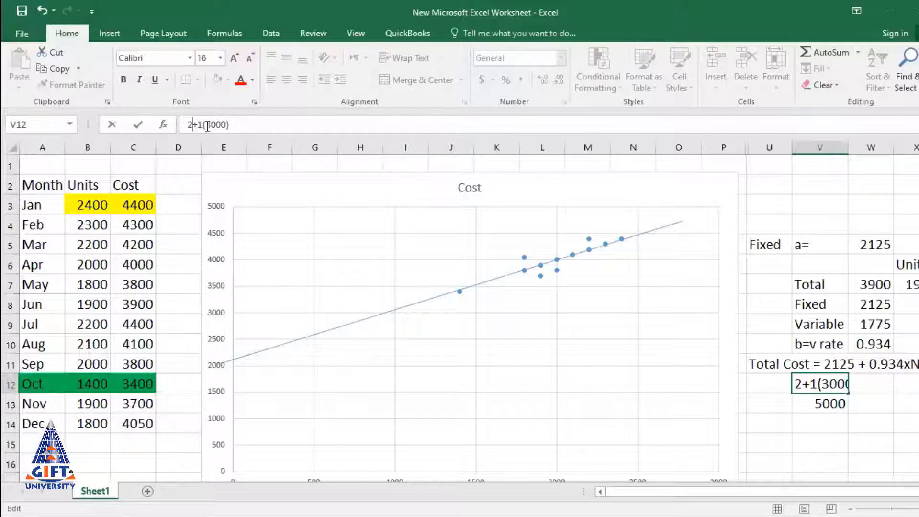
text(125)
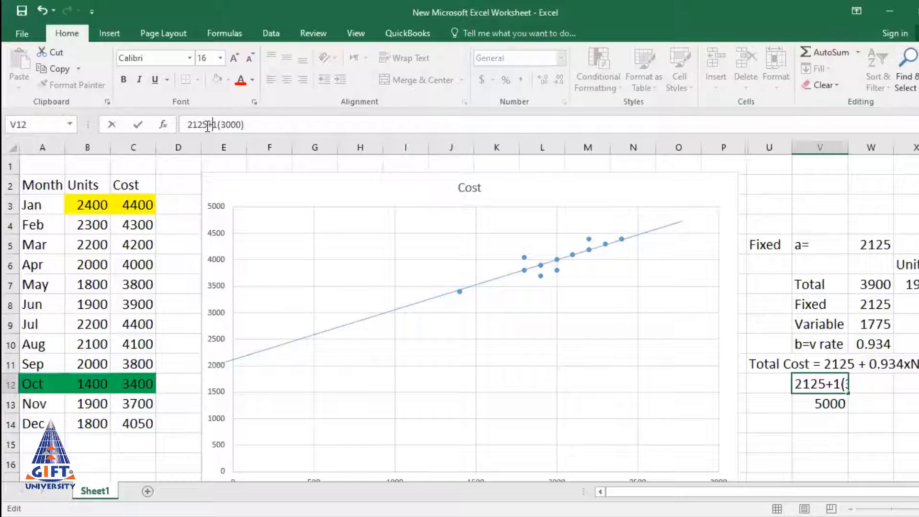
key(Right)
key(Delete)
text(.)
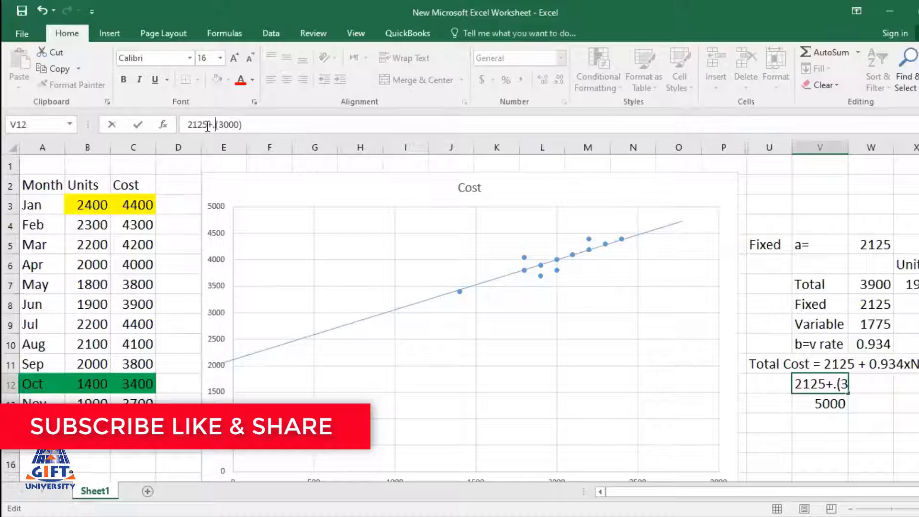
text(93)
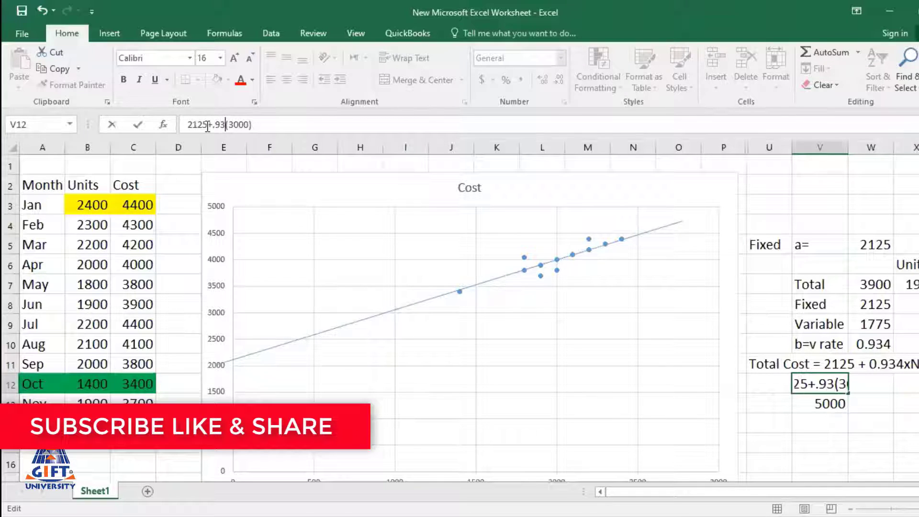
text(4)
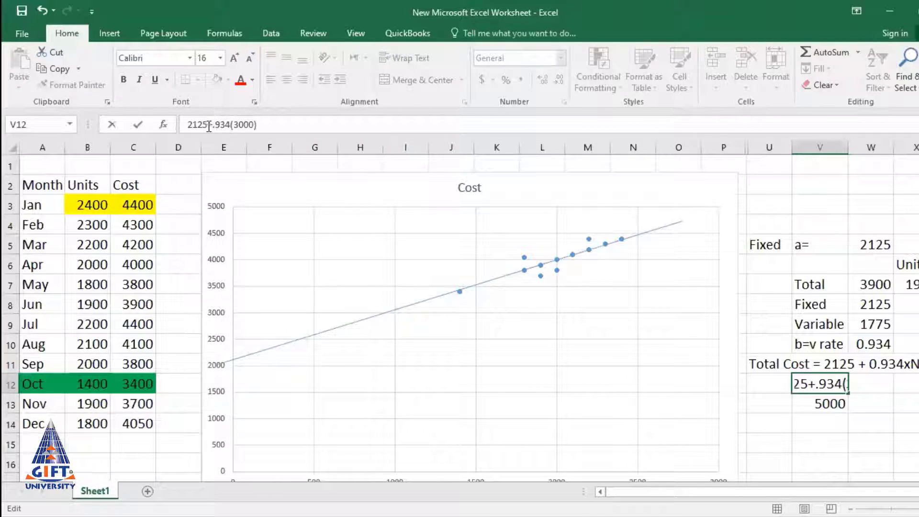
key(Return)
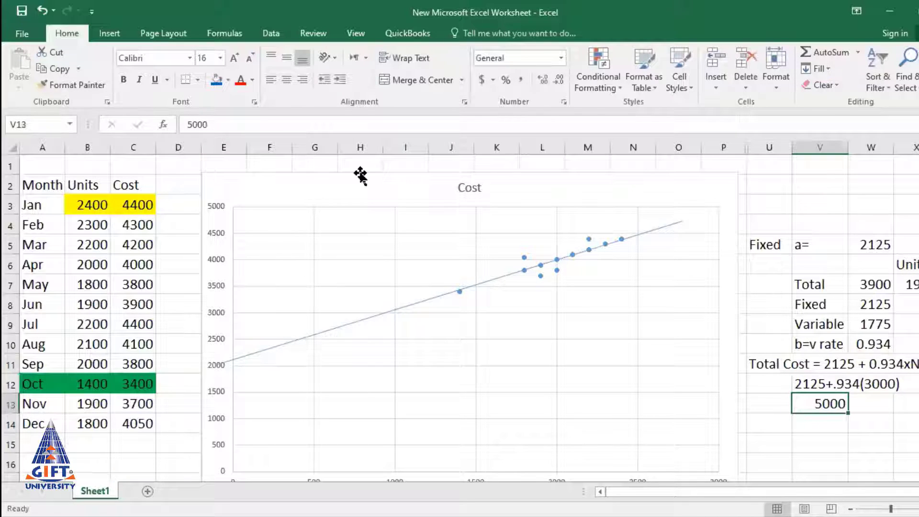
- Enter =2125+(.934*3000) in V13 to get a total cost of 4927, then recheck it
text(=212)
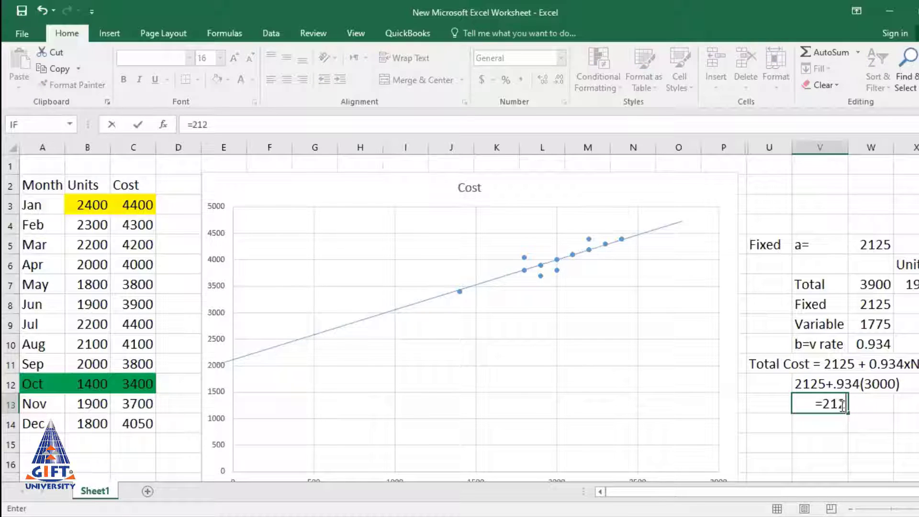
text(5+)
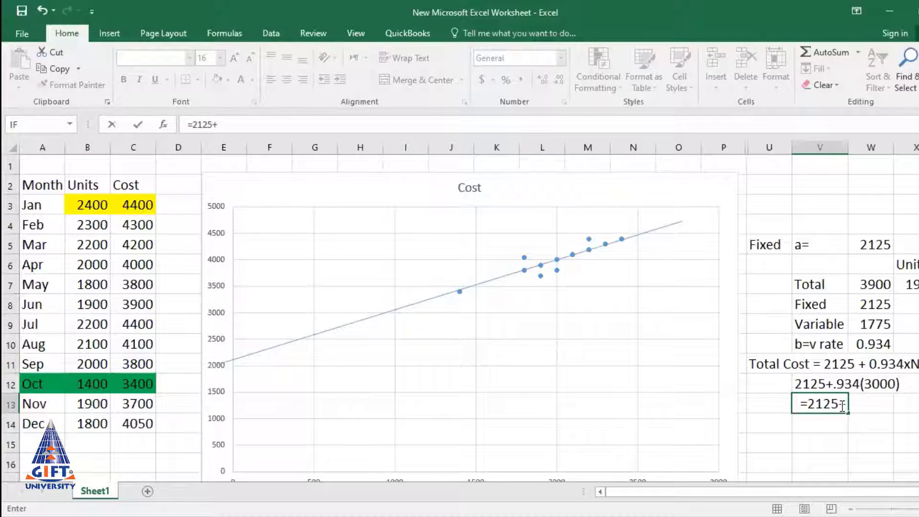
text((.)
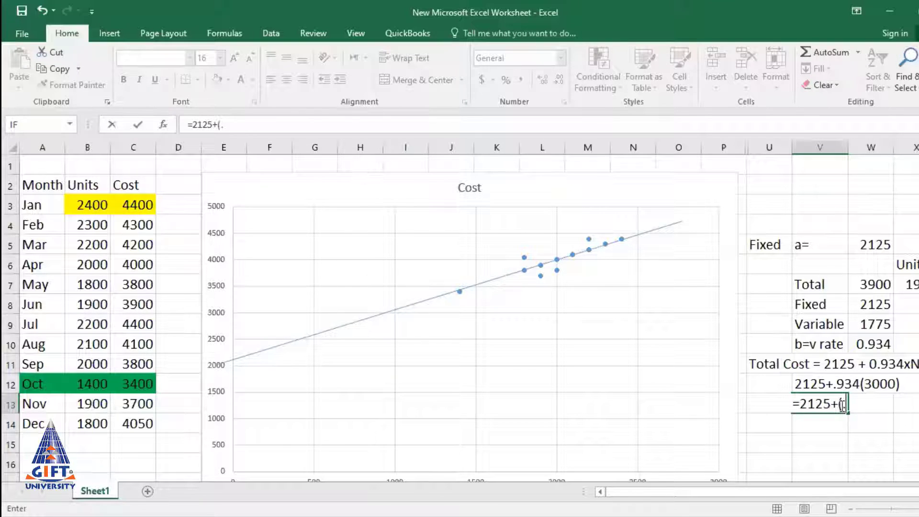
text(934*)
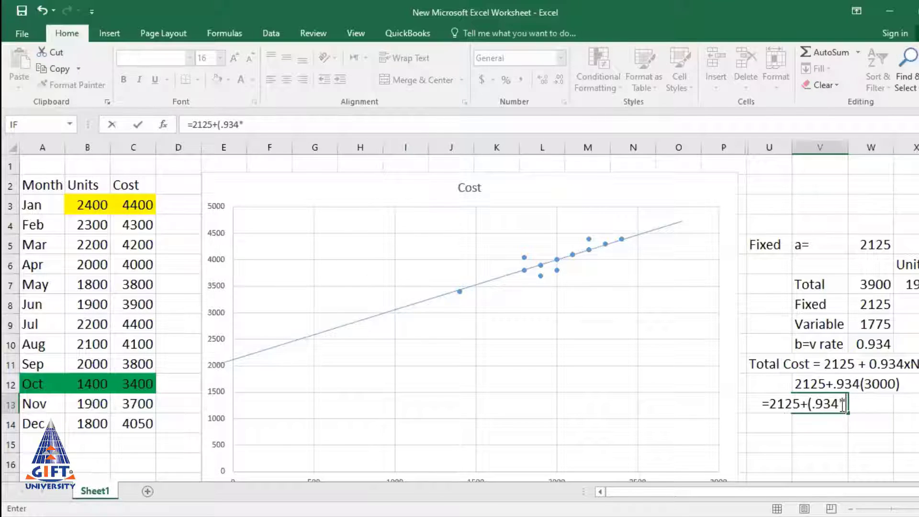
text(3000)
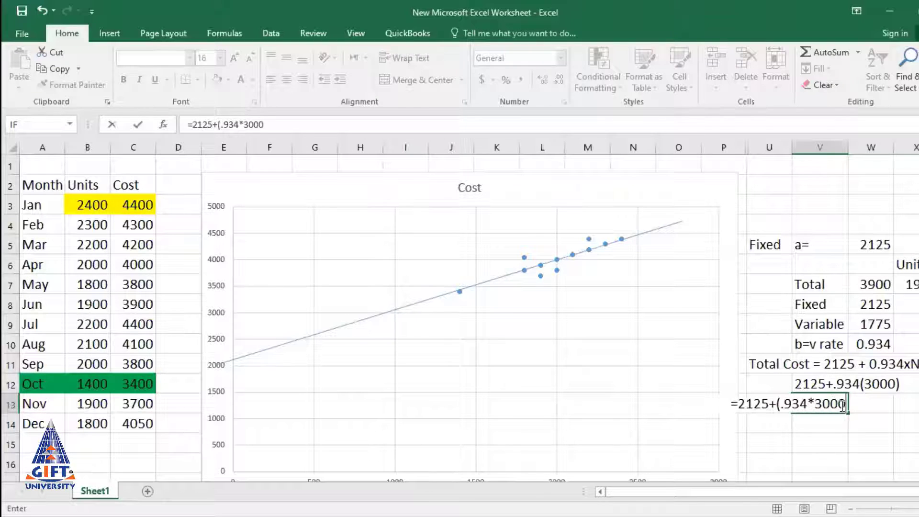
key(Return)
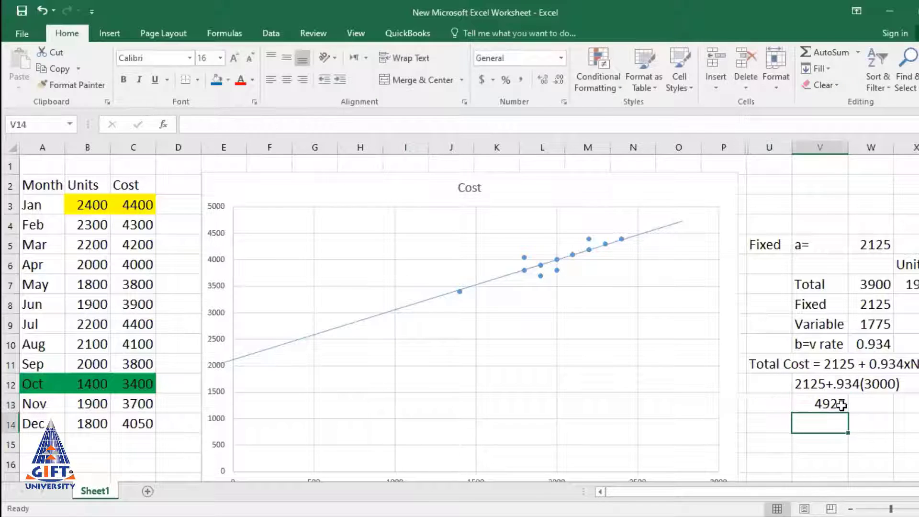
click(837, 403)
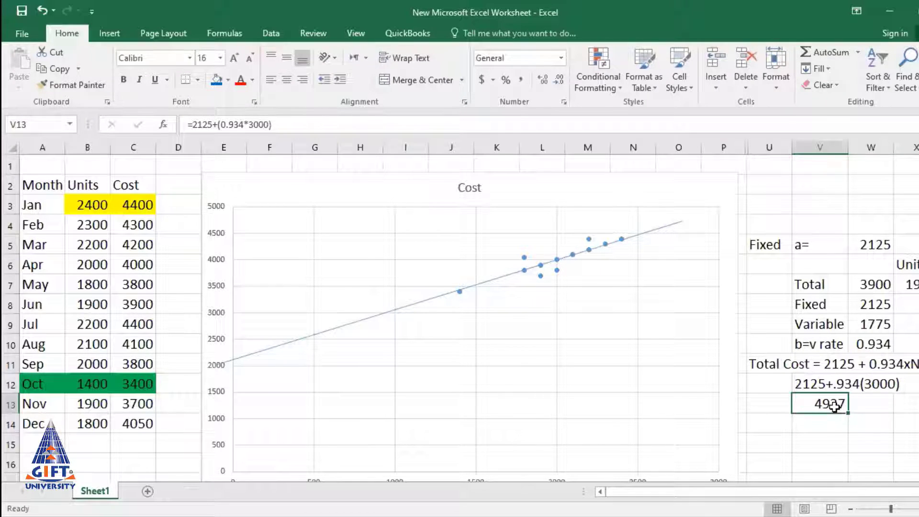
- Select the scattergraph results block U5:X13, then return to the 4927 result in V13
click(878, 245)
drag(765, 245, 908, 399)
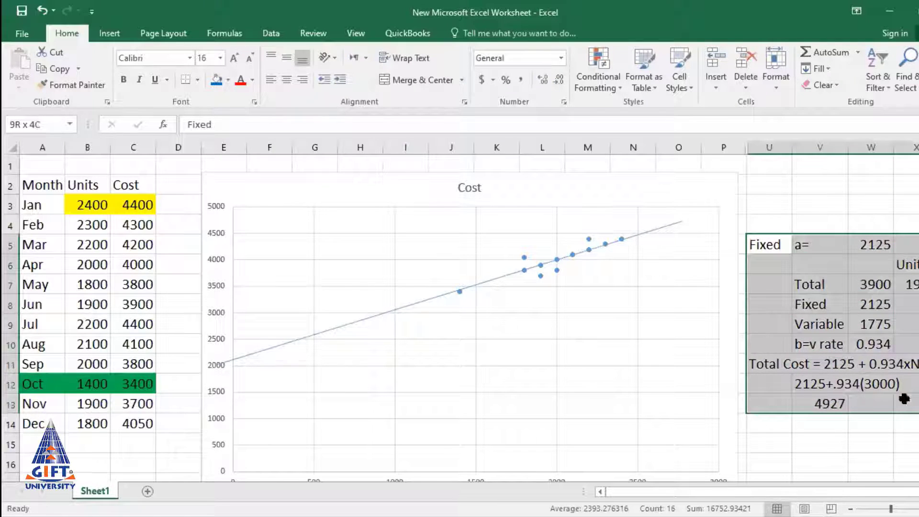
click(840, 405)
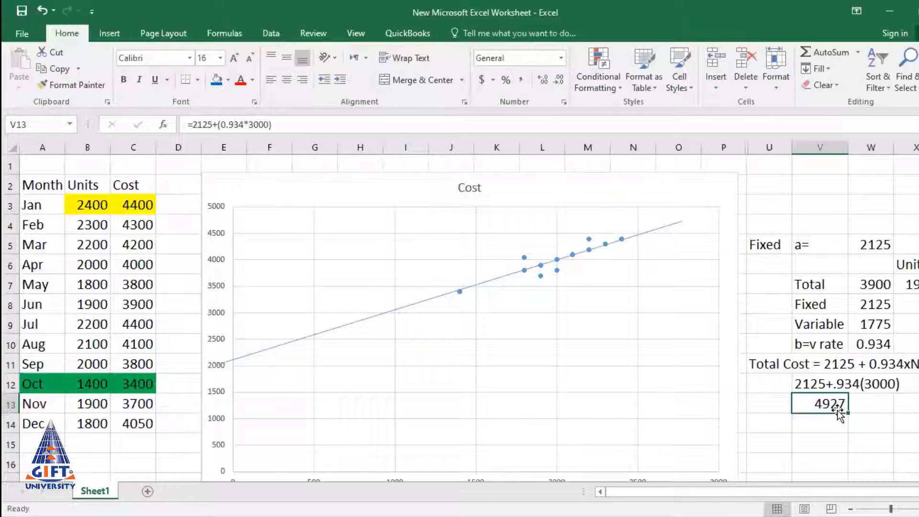
- Realign the chart's trend line ends near 2000, then drag the chart below the high-low table
click(242, 359)
drag(218, 361, 218, 371)
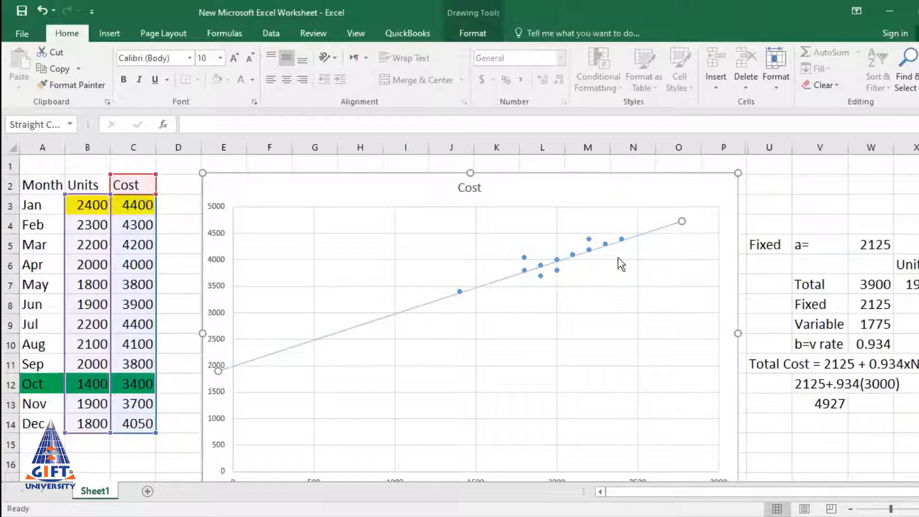
drag(680, 221, 679, 220)
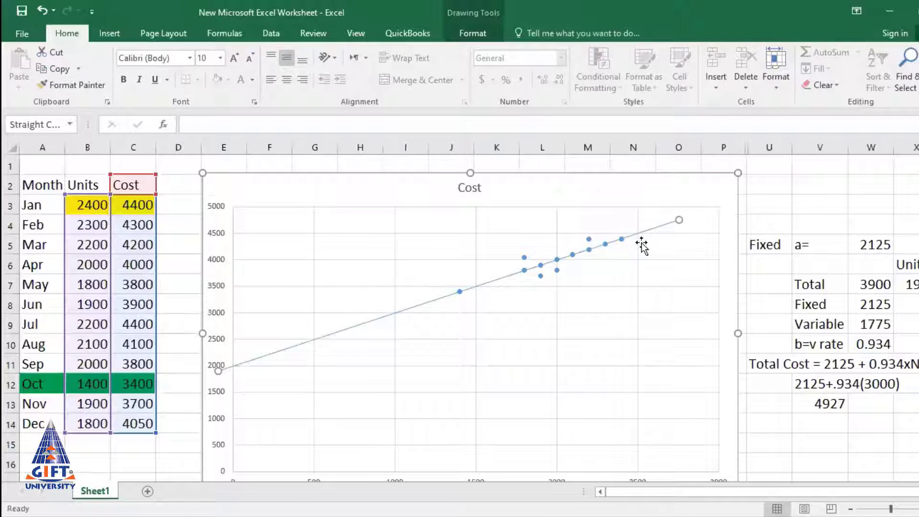
click(217, 370)
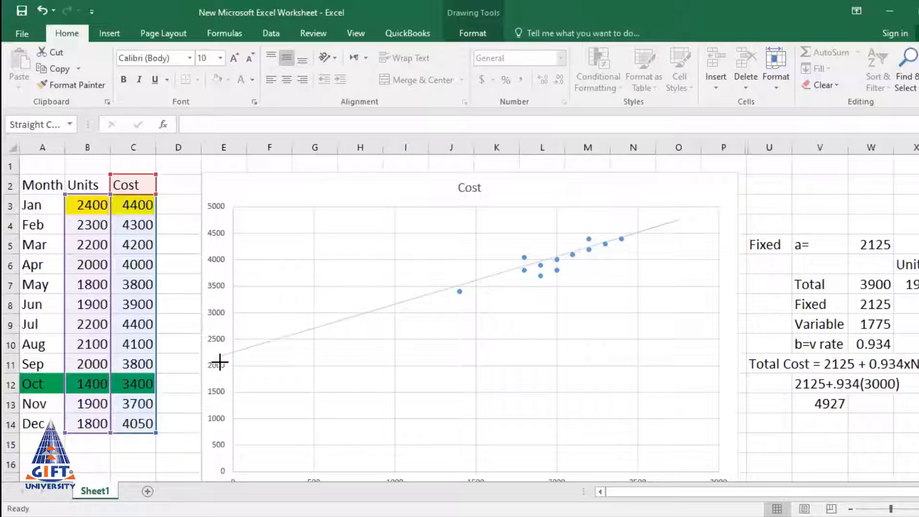
drag(222, 369, 227, 376)
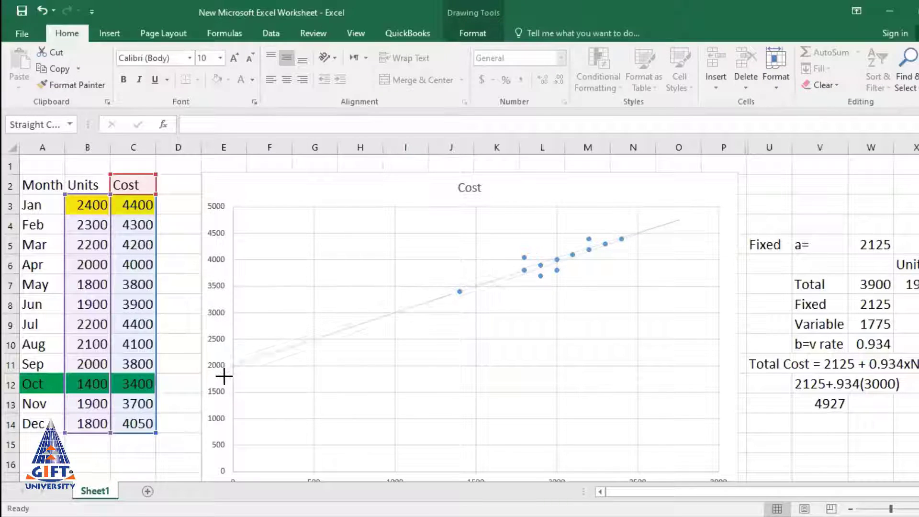
mouse_move(226, 377)
mouse_down()
mouse_move(233, 396)
mouse_move(217, 363)
mouse_up()
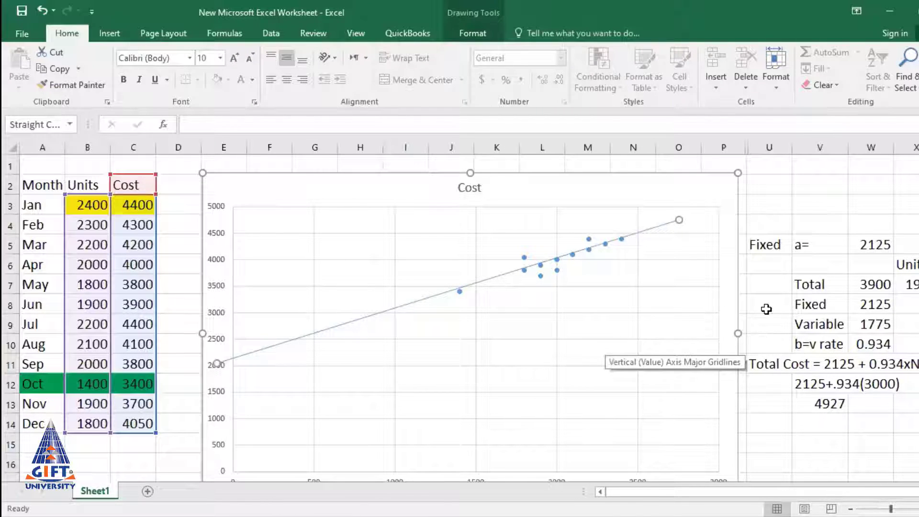
drag(632, 188, 664, 465)
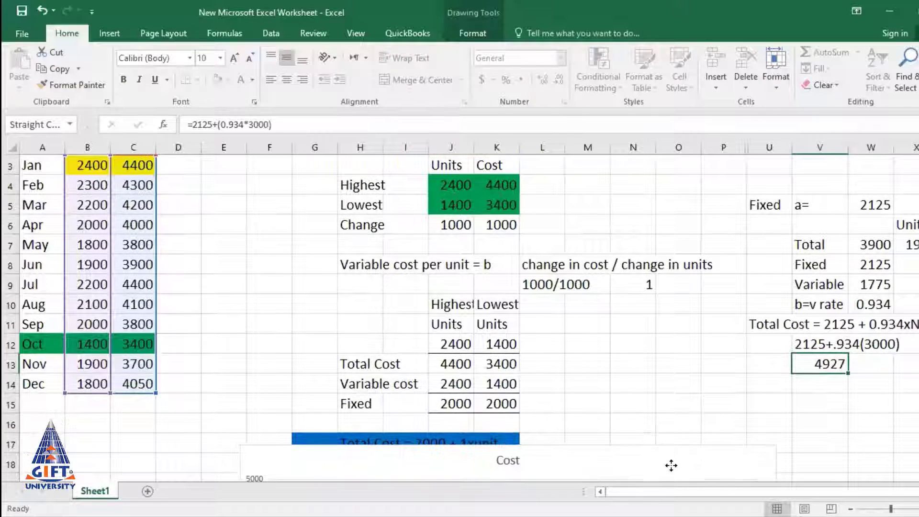
- Move the chart below the blue result box and fill the Total Cost and 4927 rows blue
scroll(646, 345, down, 2)
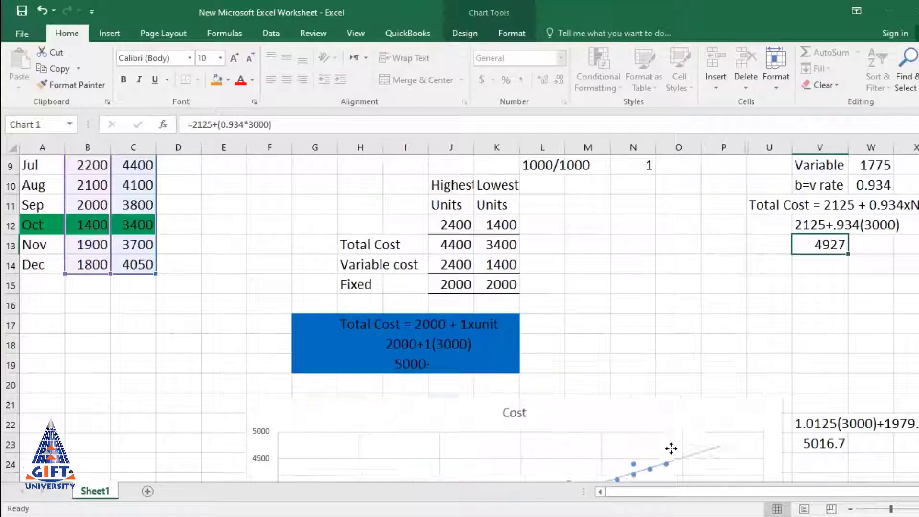
drag(661, 343, 671, 452)
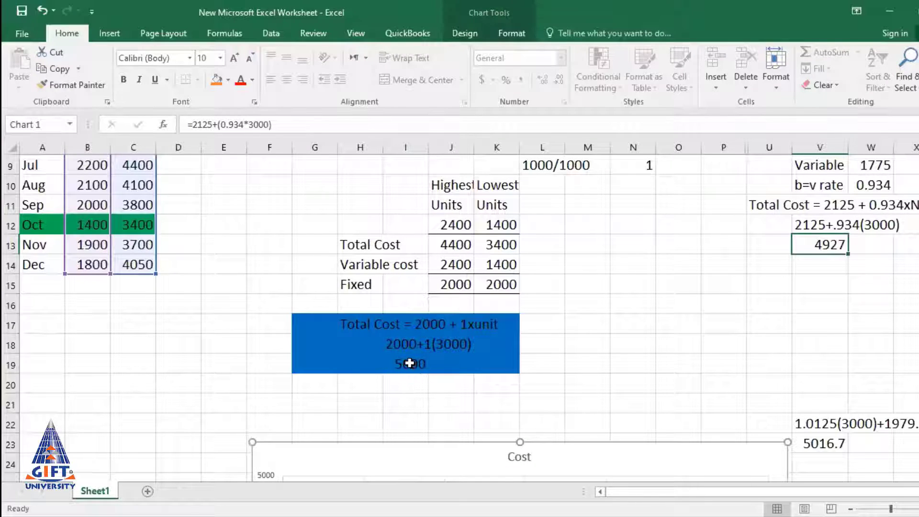
click(410, 364)
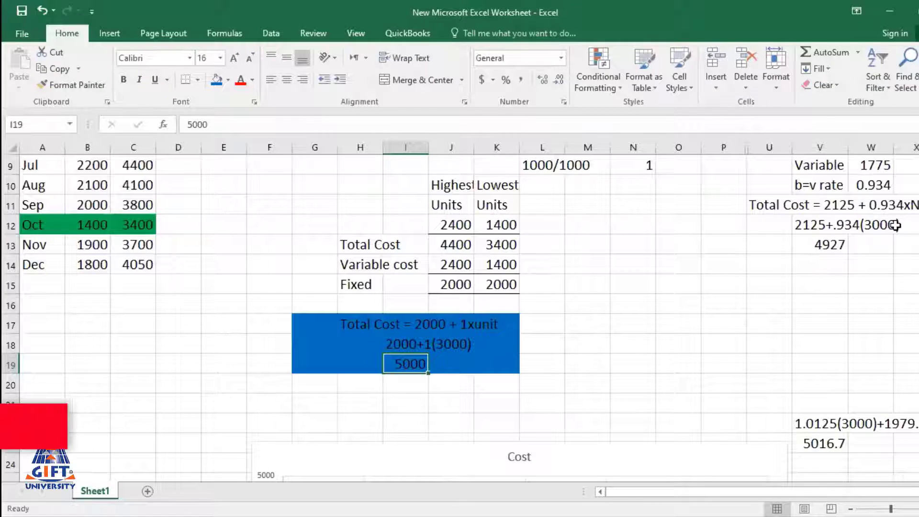
drag(777, 210, 761, 244)
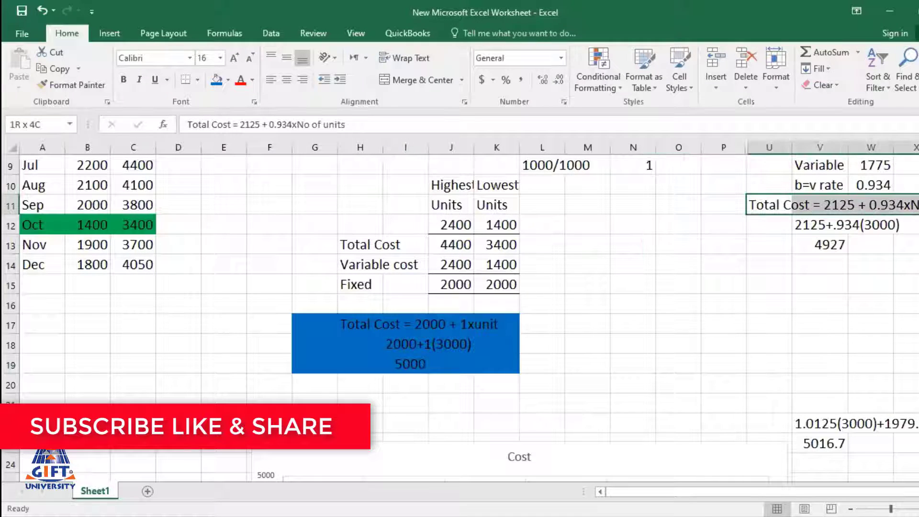
click(215, 76)
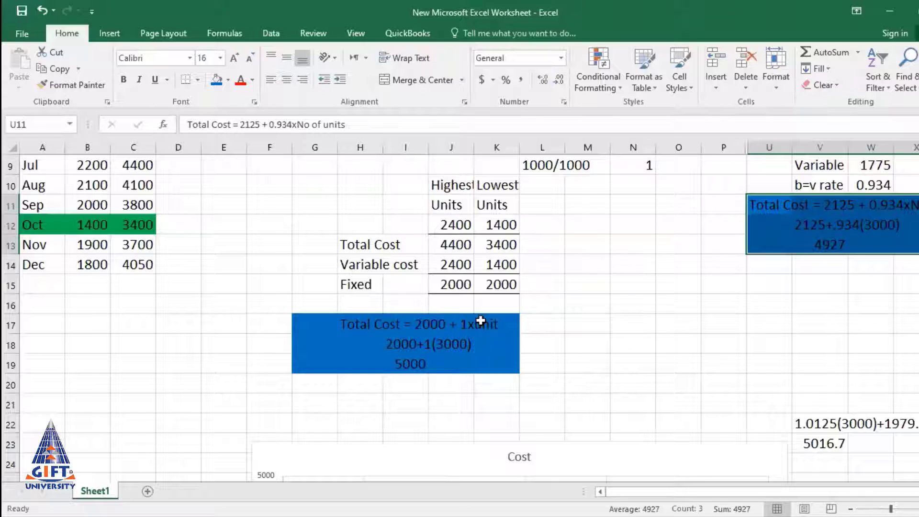
- Scroll through the worksheet to review the results and select the Cost chart
scroll(506, 311, down, 1)
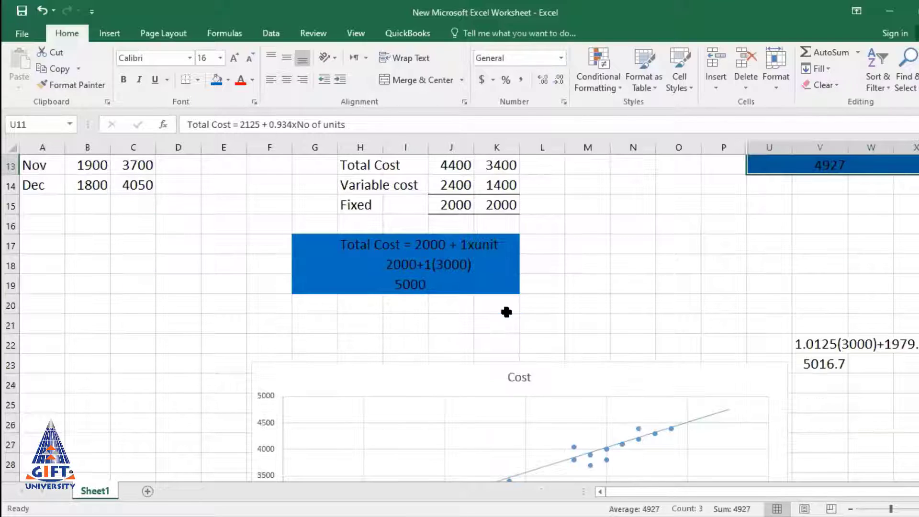
scroll(505, 314, up, 2)
scroll(505, 314, up, 2)
scroll(505, 315, down, 1)
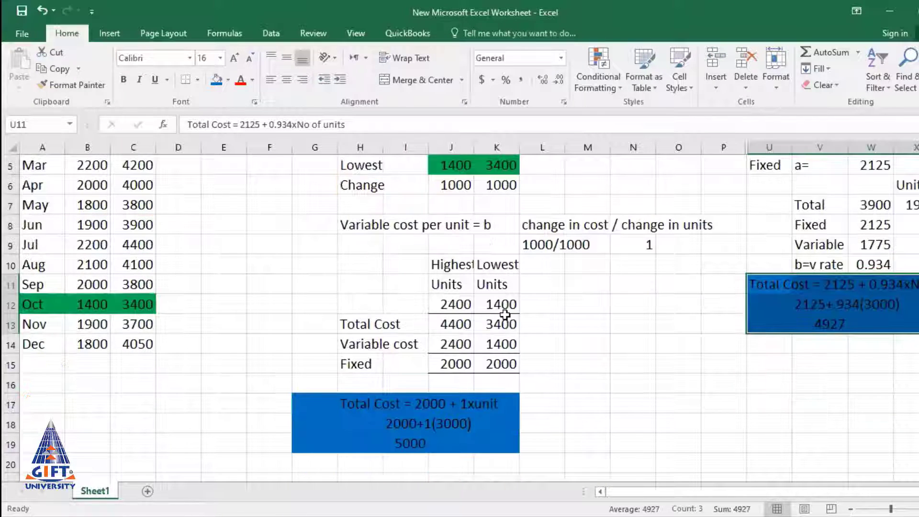
scroll(504, 315, down, 1)
scroll(505, 314, down, 1)
scroll(505, 314, down, 2)
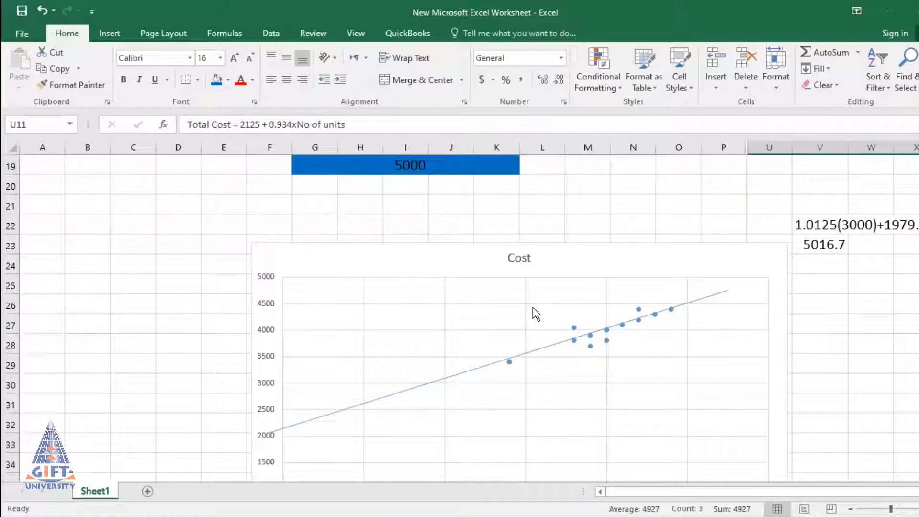
click(606, 263)
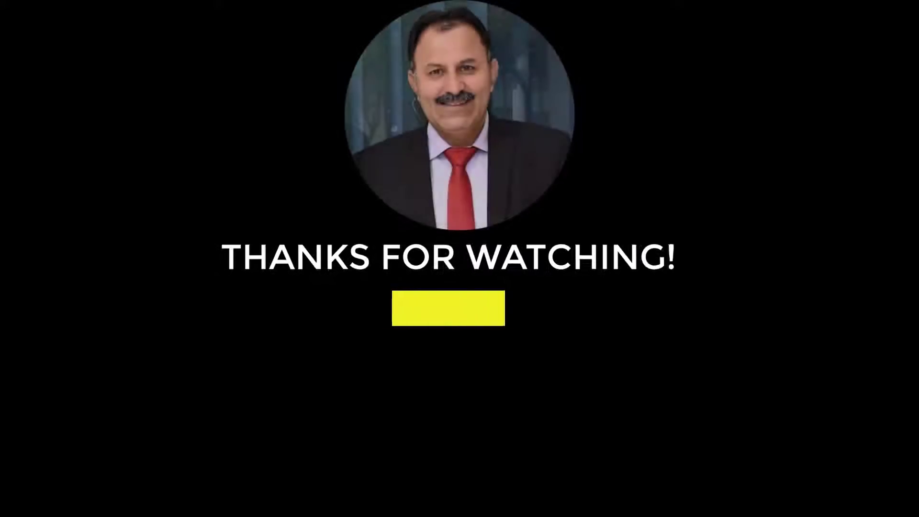